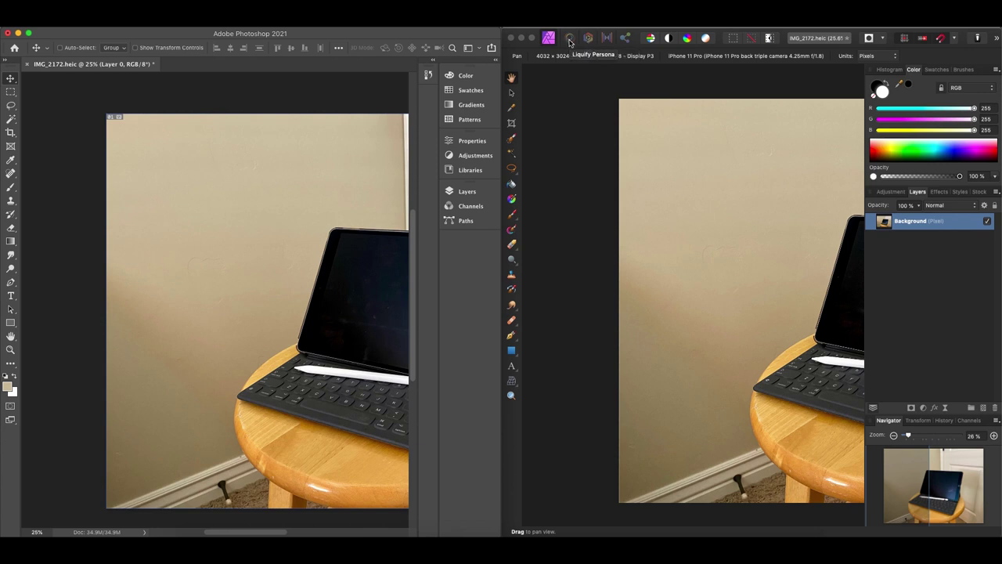
{"action": "left_click", "coordinate": [249, 17]}
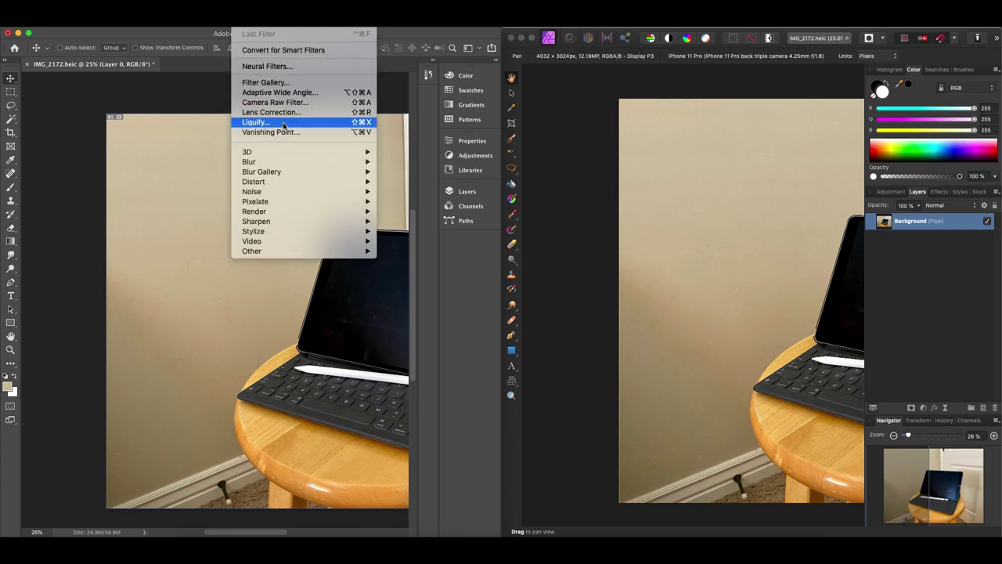
{"action": "key", "text": "Escape"}
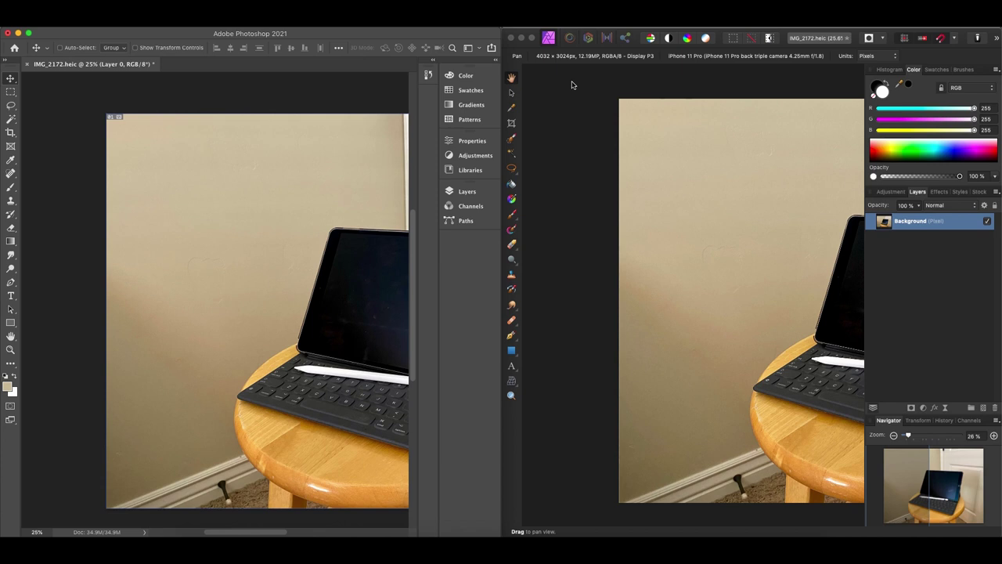
Activate the Move Tool in both Photoshop and Affinity Photo, and switch Photoshop to the Artboard Tool.
{"action": "left_click", "coordinate": [10, 79]}
{"action": "left_click", "coordinate": [511, 94]}
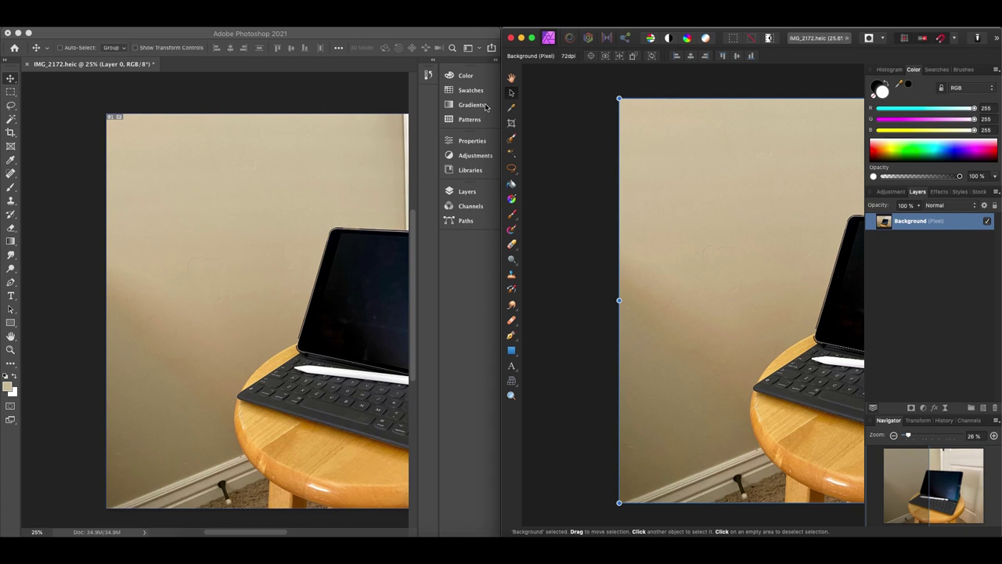
{"action": "left_click", "coordinate": [11, 79]}
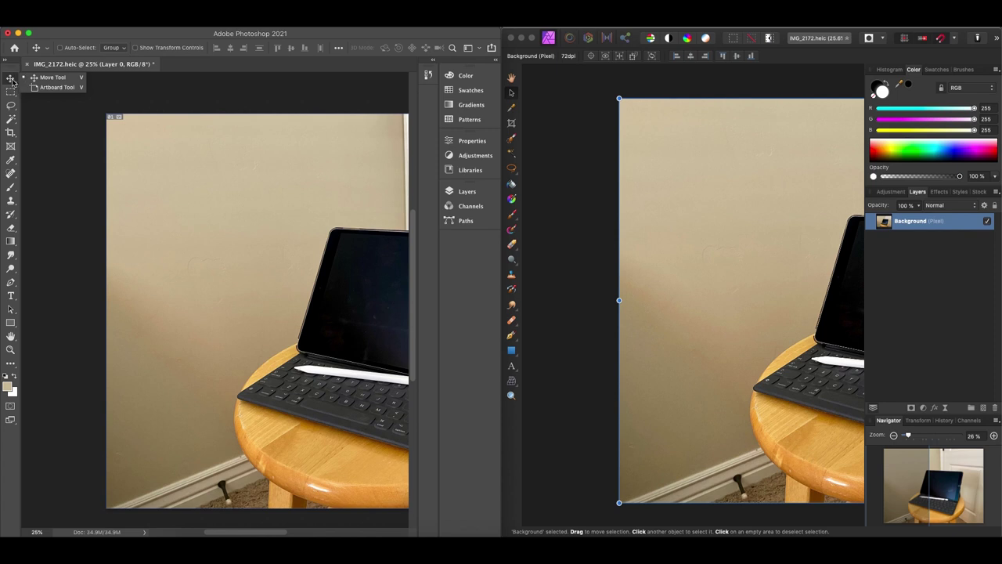
{"action": "left_click", "coordinate": [54, 88]}
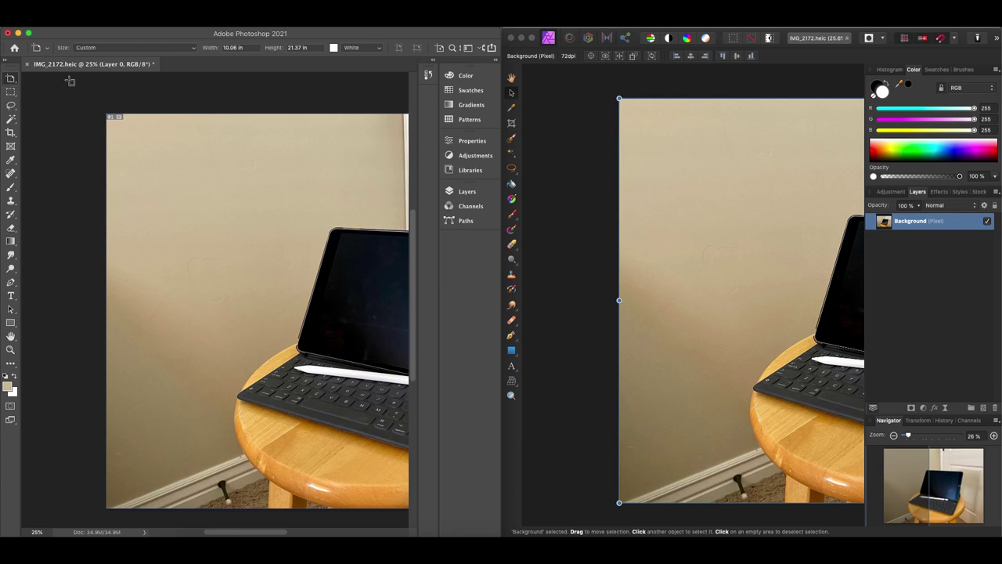
Activate the Rectangular Marquee Tool in both Photoshop and Affinity Photo.
{"action": "left_click", "coordinate": [11, 93]}
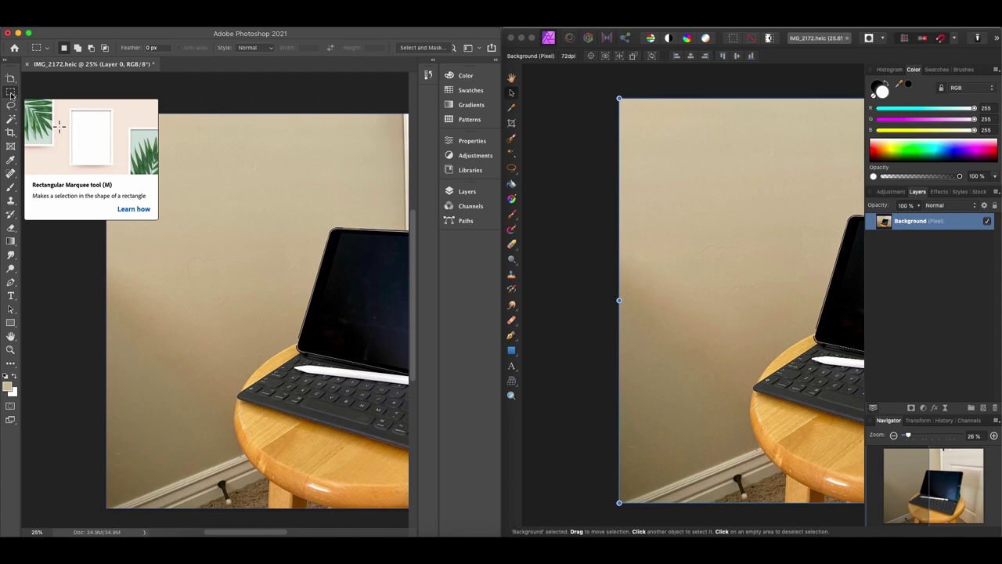
{"action": "left_click", "coordinate": [512, 171]}
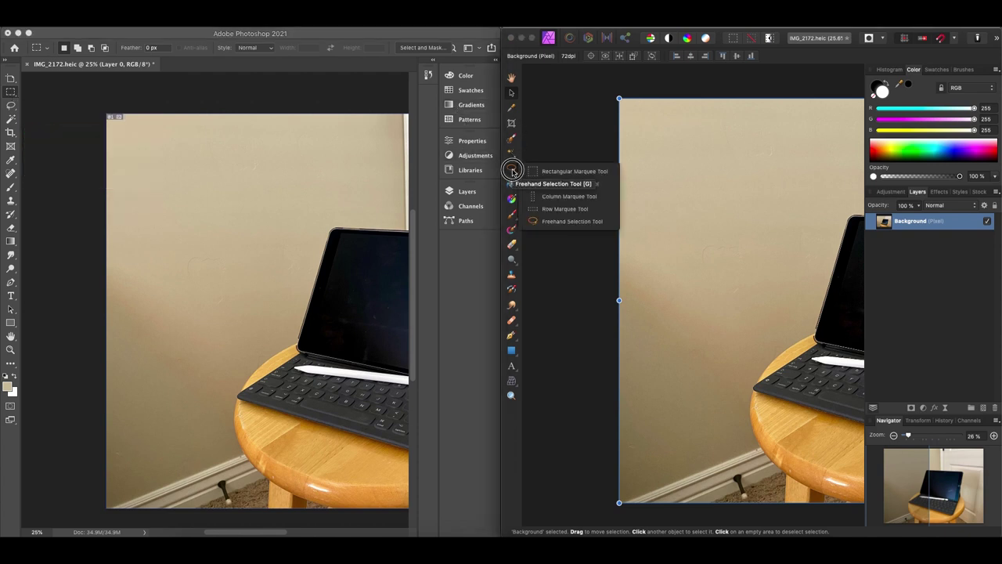
{"action": "left_click", "coordinate": [579, 172]}
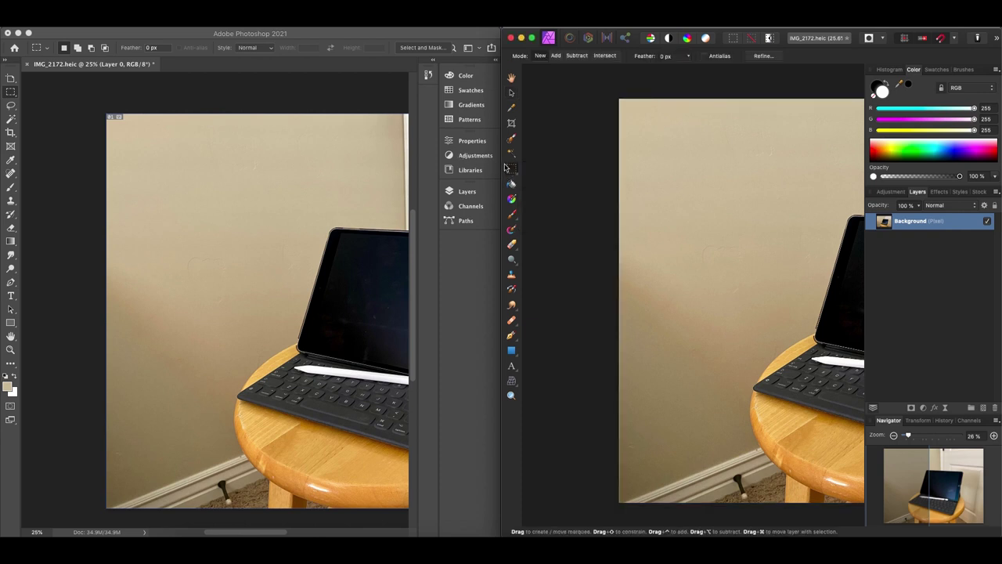
Compare the marquee tool variants in both programs, trying Photoshop's Elliptical Marquee Tool and returning to its Rectangular Marquee Tool.
{"action": "left_click", "coordinate": [11, 93]}
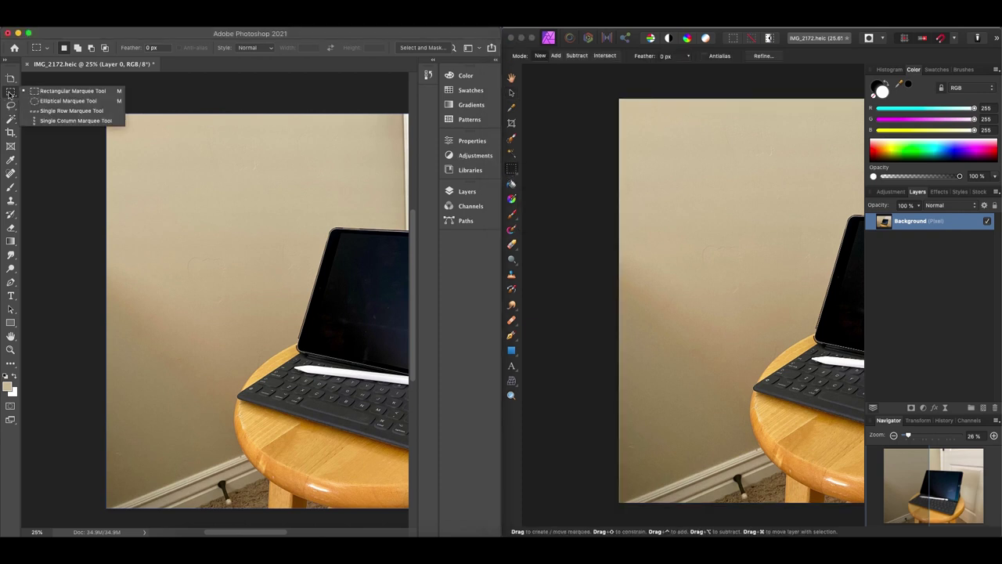
{"action": "left_click", "coordinate": [58, 101]}
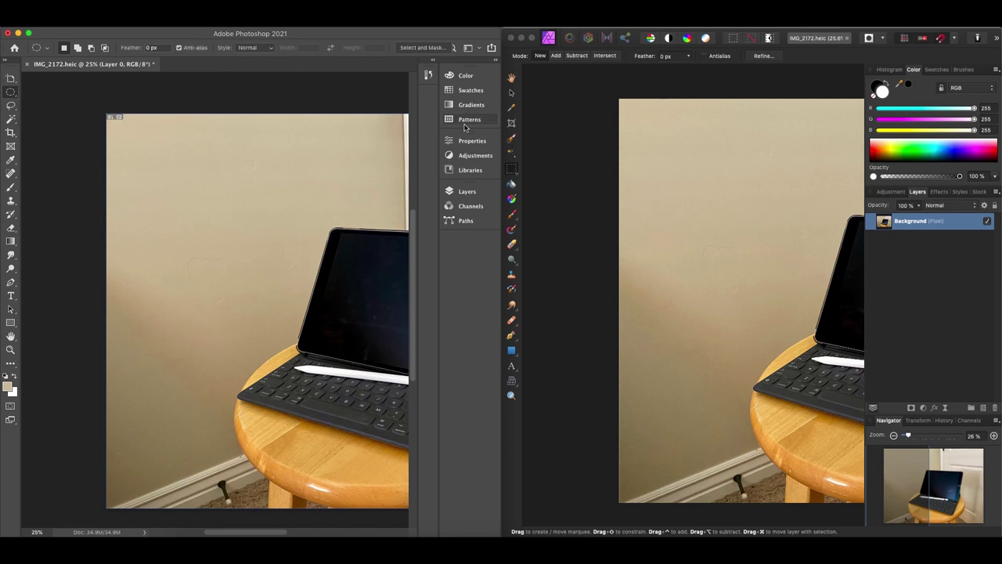
{"action": "left_click", "coordinate": [513, 170]}
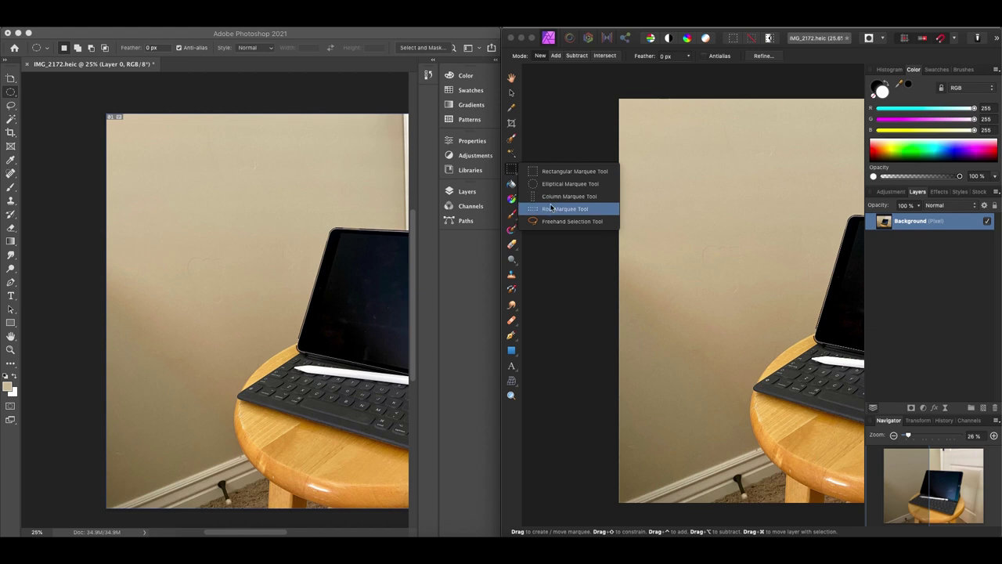
{"action": "left_click", "coordinate": [12, 93]}
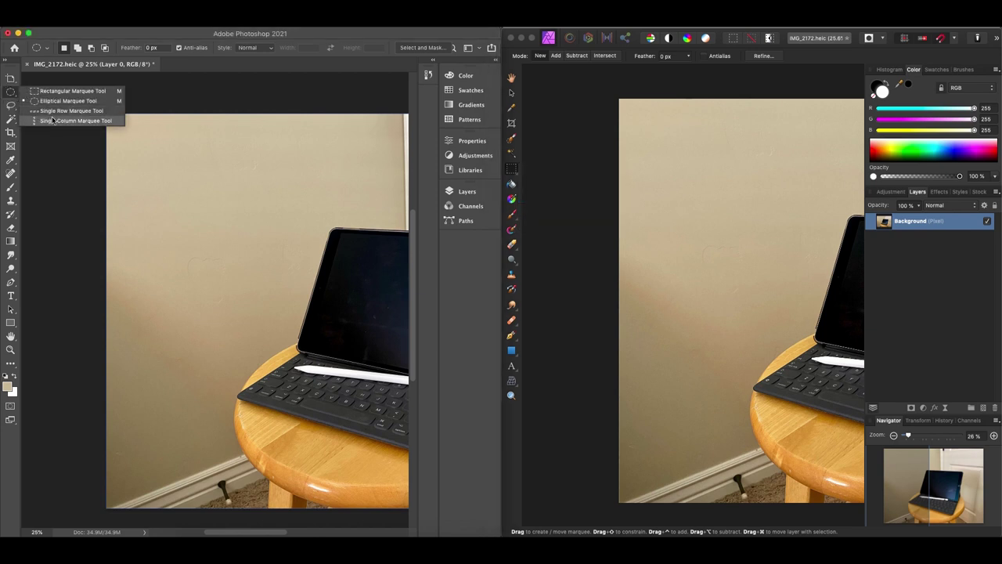
{"action": "left_click", "coordinate": [11, 94]}
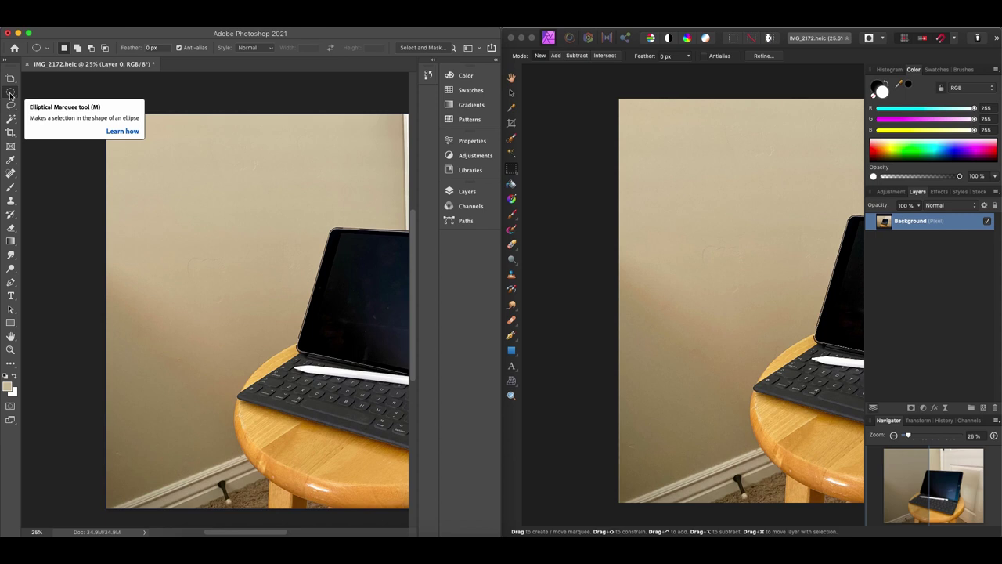
{"action": "left_click", "coordinate": [11, 93]}
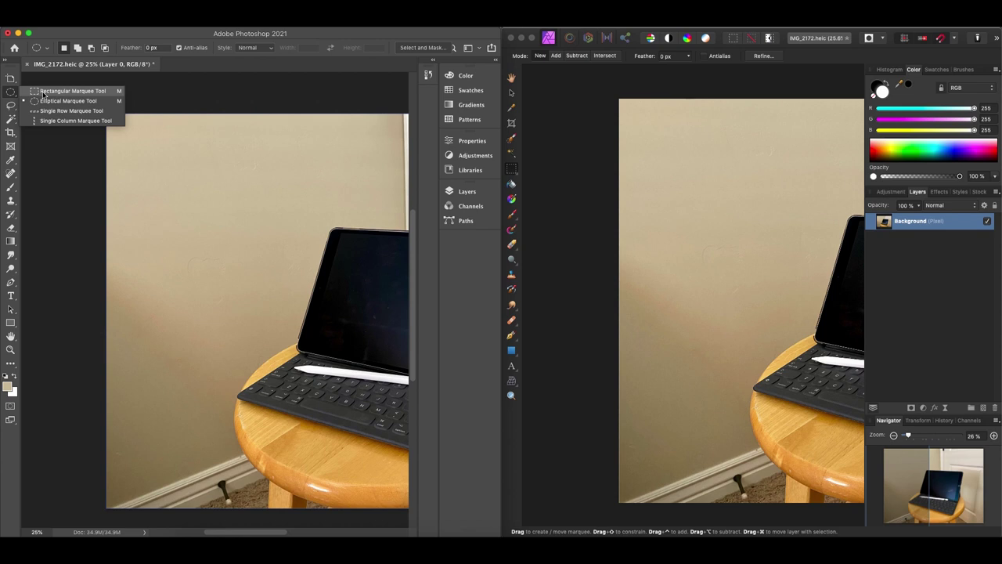
{"action": "left_click", "coordinate": [44, 92]}
Activate the Lasso Tool in Photoshop and the Freehand Selection Tool in Affinity Photo.
{"action": "left_click", "coordinate": [11, 106]}
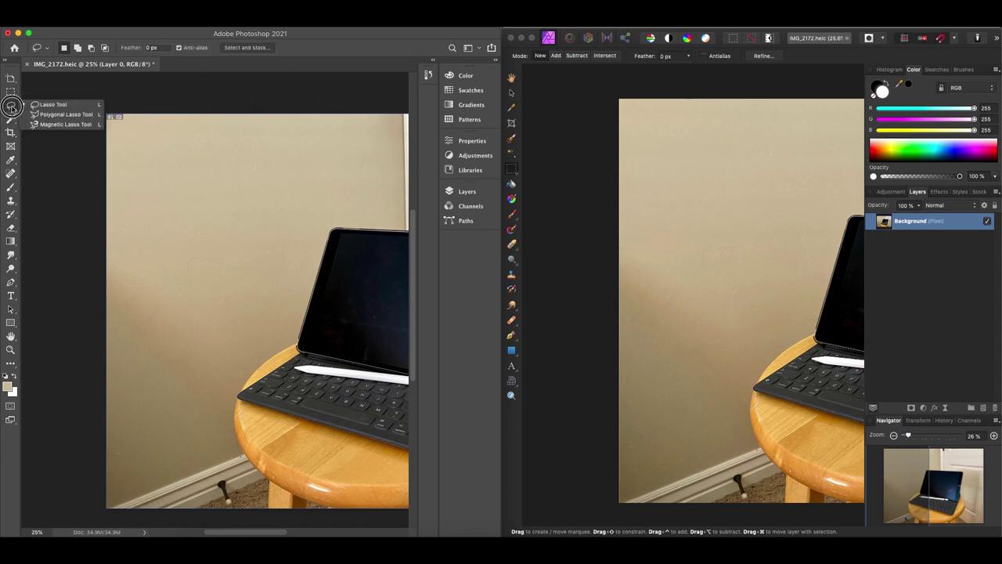
{"action": "left_click", "coordinate": [512, 171]}
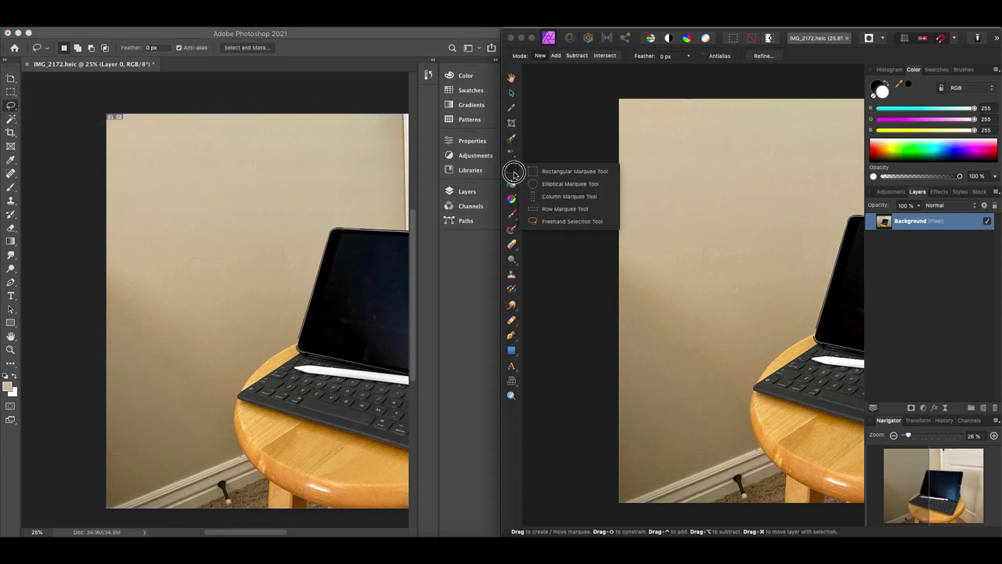
{"action": "left_click", "coordinate": [556, 222]}
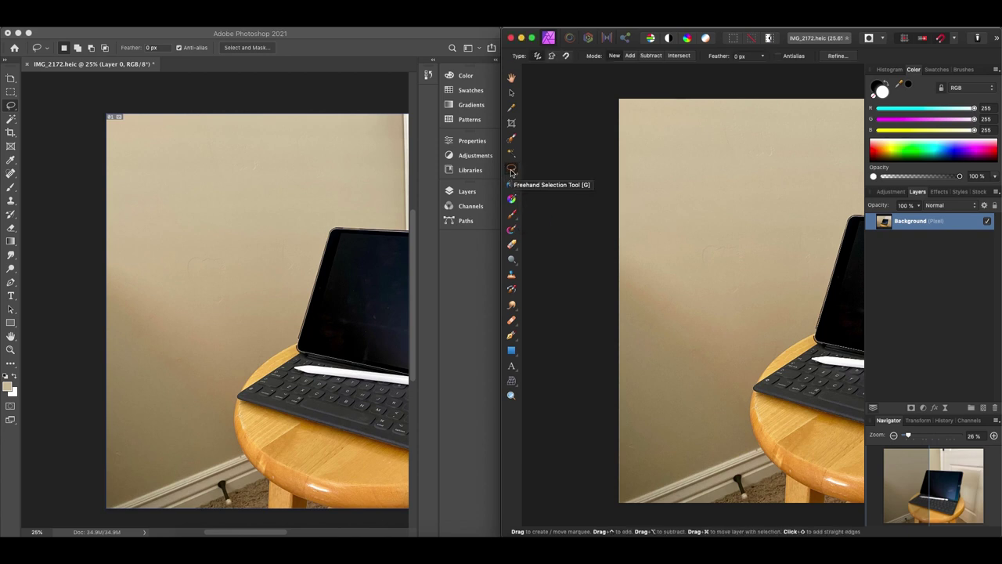
Compare Photoshop's lasso variants with Affinity Photo's freehand selection types, trying the magnetic type and returning to freehand.
{"action": "left_click", "coordinate": [10, 107]}
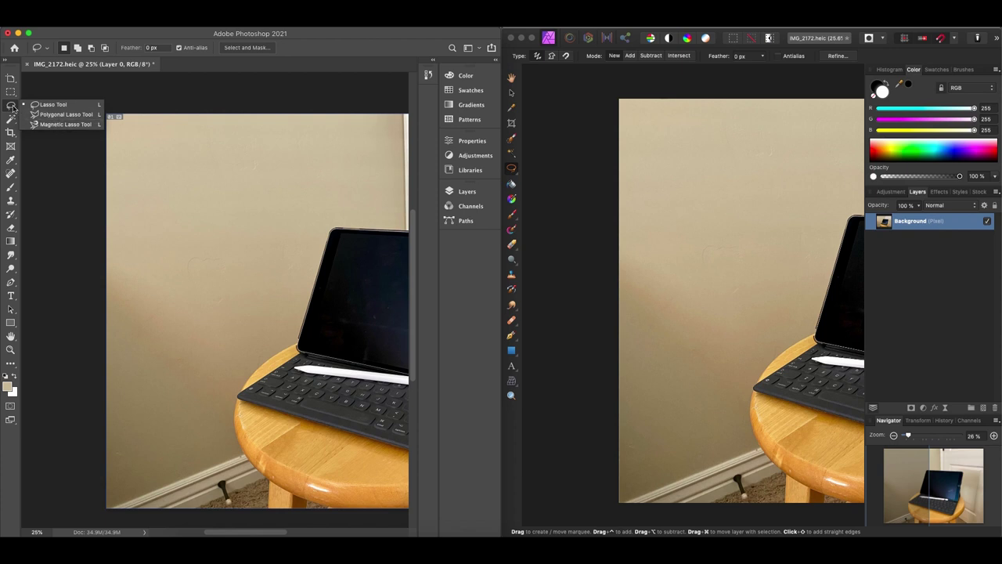
{"action": "left_click", "coordinate": [52, 104]}
{"action": "left_click", "coordinate": [511, 169]}
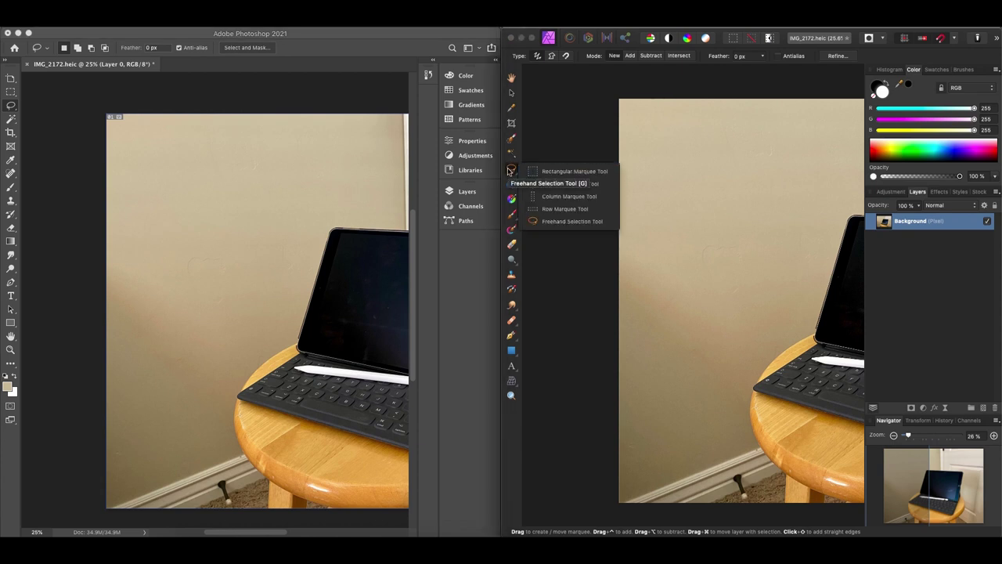
{"action": "left_click", "coordinate": [511, 169]}
{"action": "scroll", "coordinate": [561, 161], "scroll_direction": "right", "scroll_amount": 2}
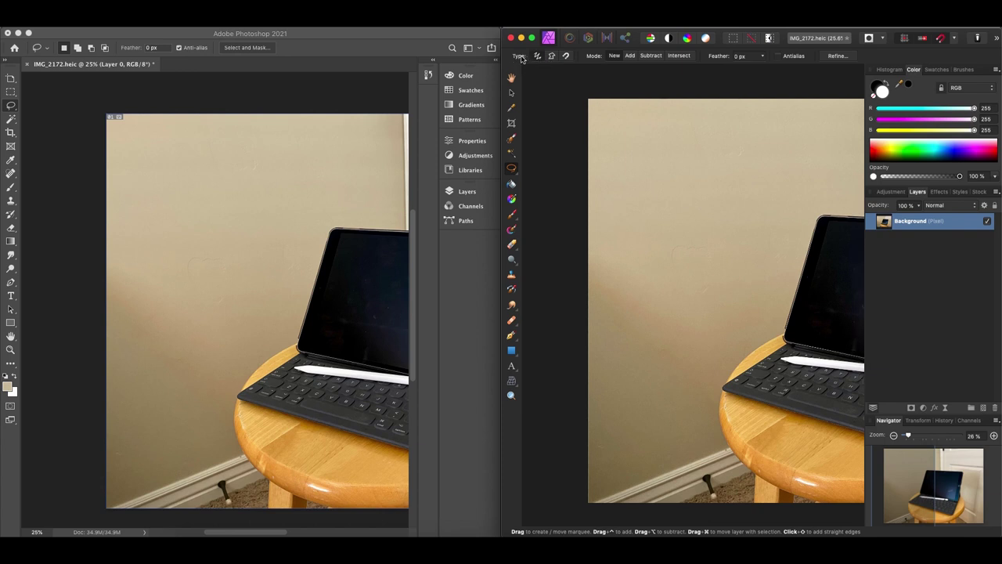
{"action": "left_click", "coordinate": [566, 57]}
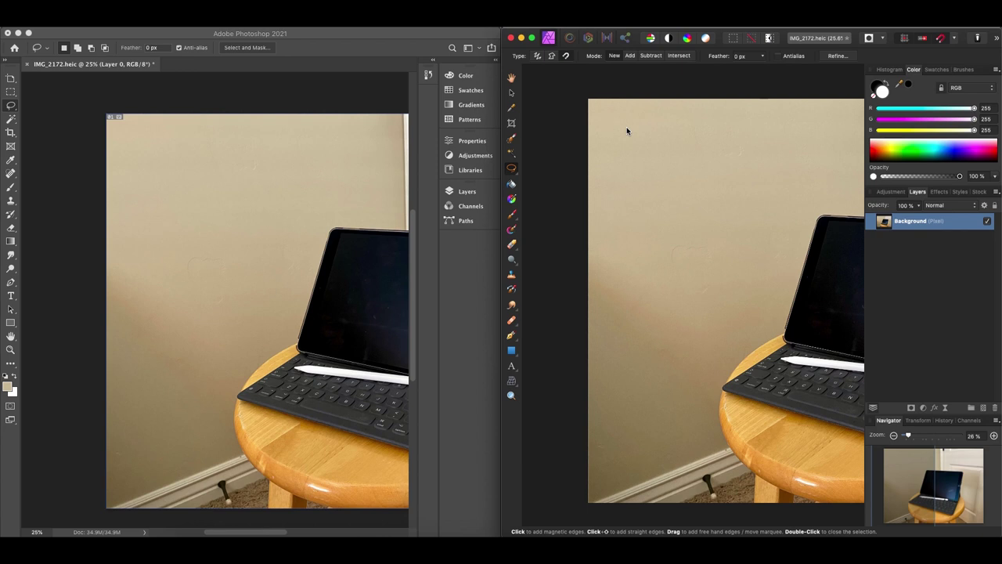
{"action": "left_click", "coordinate": [537, 58]}
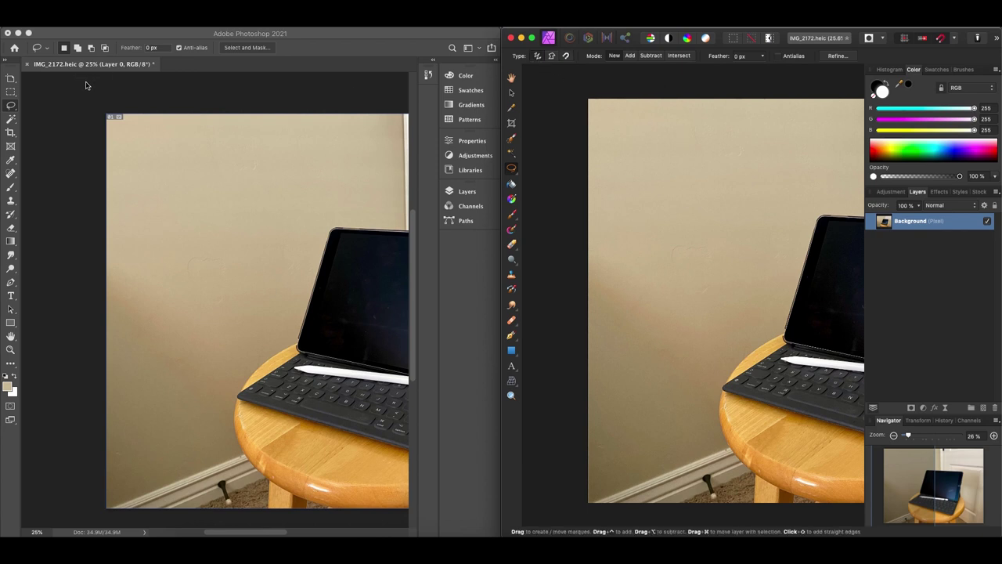
Activate the Magic Wand Tool in Photoshop and its flood selection counterpart in Affinity Photo.
{"action": "left_click", "coordinate": [11, 120]}
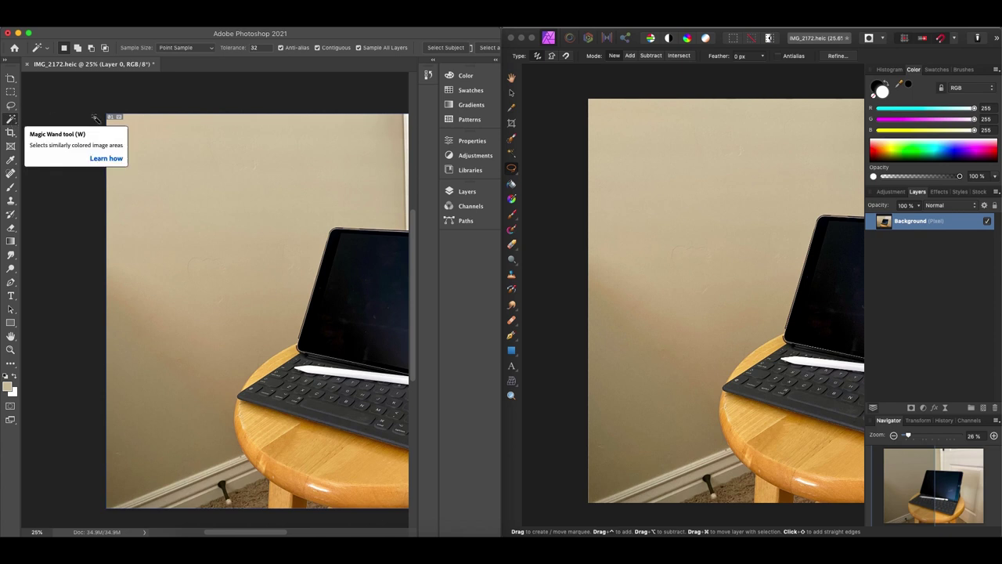
{"action": "left_click", "coordinate": [512, 154]}
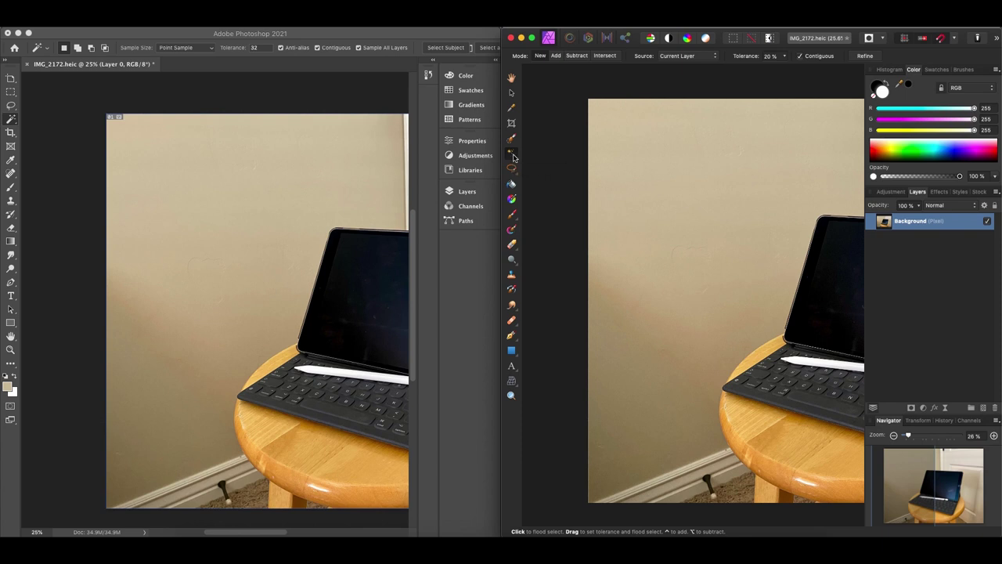
Activate the Quick Selection Tool in Photoshop and the Selection Brush Tool in Affinity Photo.
{"action": "right_click", "coordinate": [11, 118]}
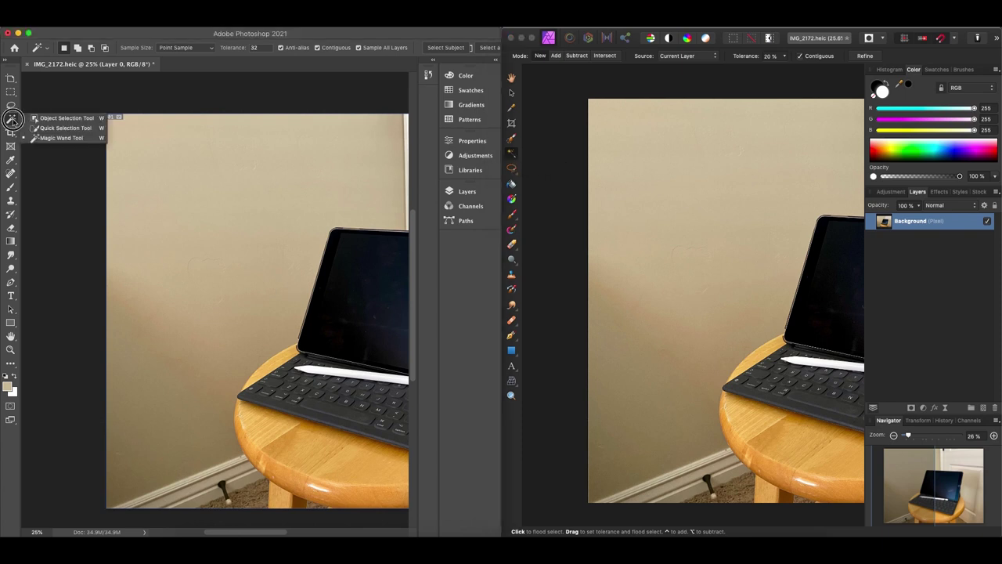
{"action": "left_click", "coordinate": [60, 128]}
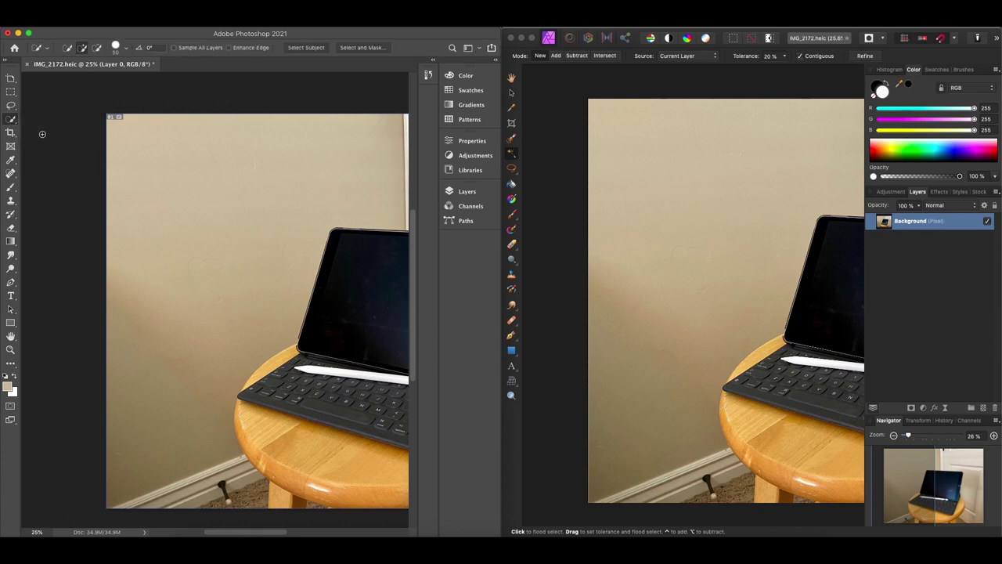
{"action": "left_click", "coordinate": [512, 141]}
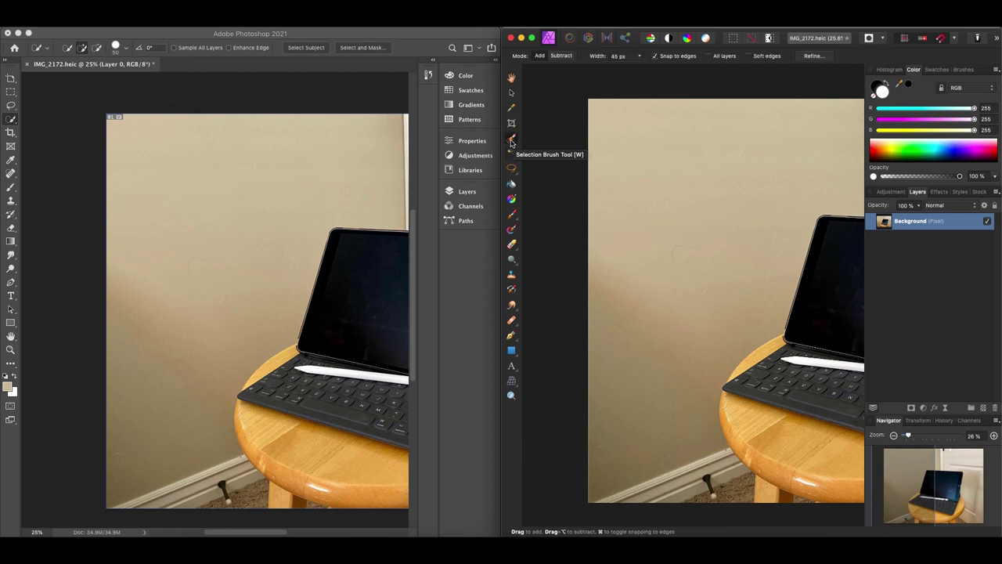
In Photoshop, use the Object Selection Tool in Rectangle mode to frame the tablet and its keyboard.
{"action": "left_click", "coordinate": [10, 118]}
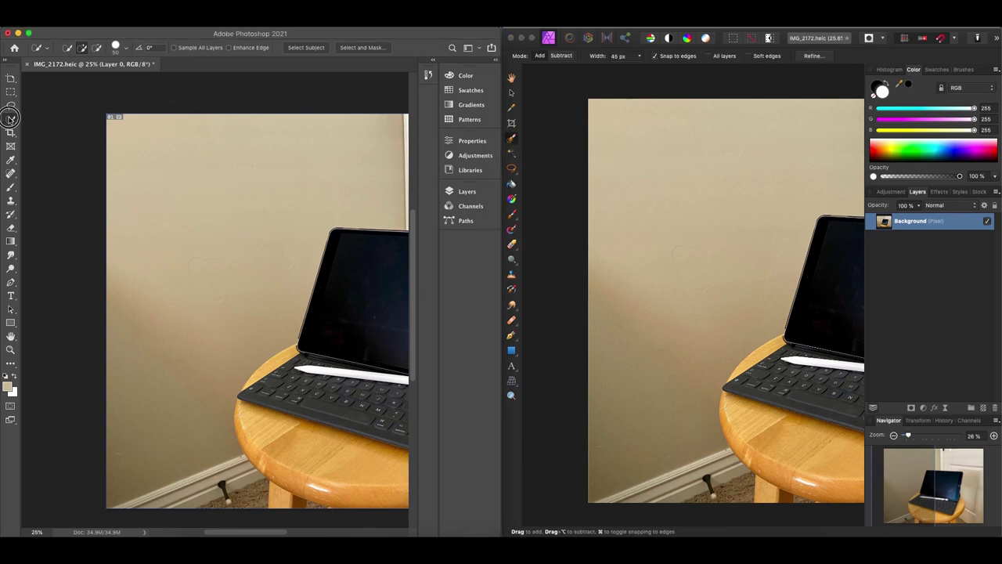
{"action": "right_click", "coordinate": [10, 117]}
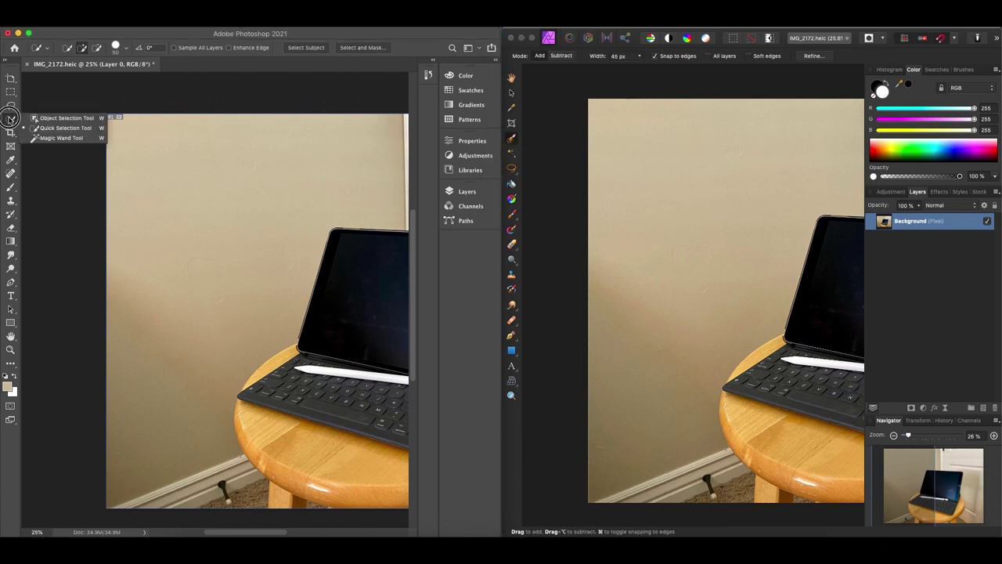
{"action": "left_click", "coordinate": [54, 119]}
{"action": "scroll", "coordinate": [238, 175], "scroll_direction": "right", "scroll_amount": 3}
{"action": "scroll", "coordinate": [237, 175], "scroll_direction": "right", "scroll_amount": 5}
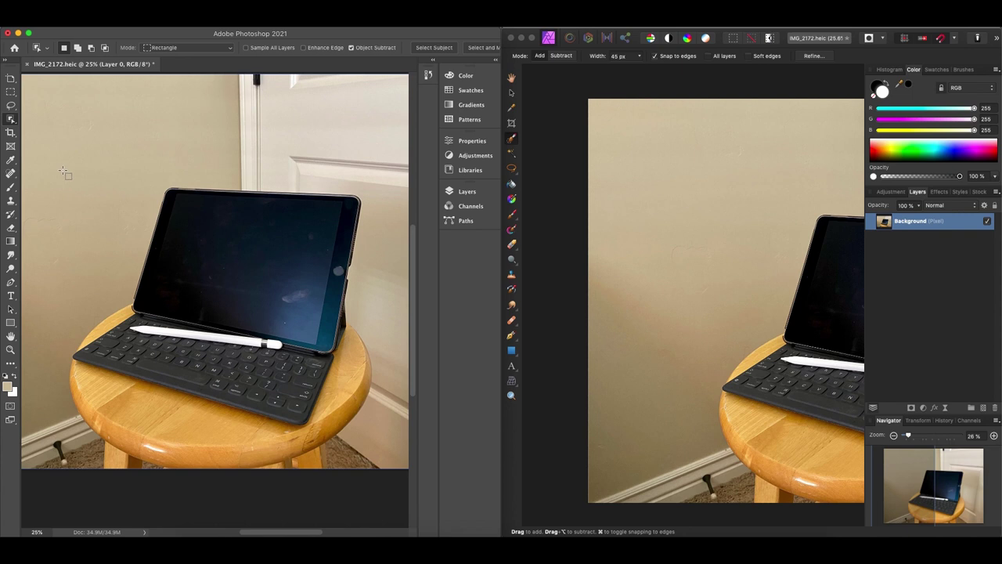
{"action": "left_click", "coordinate": [64, 173]}
{"action": "mouse_move", "coordinate": [65, 173]}
{"action": "left_mouse_down"}
{"action": "mouse_move", "coordinate": [242, 291]}
{"action": "mouse_move", "coordinate": [343, 399]}
{"action": "mouse_move", "coordinate": [367, 409]}
{"action": "mouse_move", "coordinate": [368, 432]}
{"action": "left_mouse_up"}
Clear the selection, set the Object Selection mode to Lasso, and select the tablet and keyboard with a loose outline around them.
{"action": "left_click", "coordinate": [230, 51]}
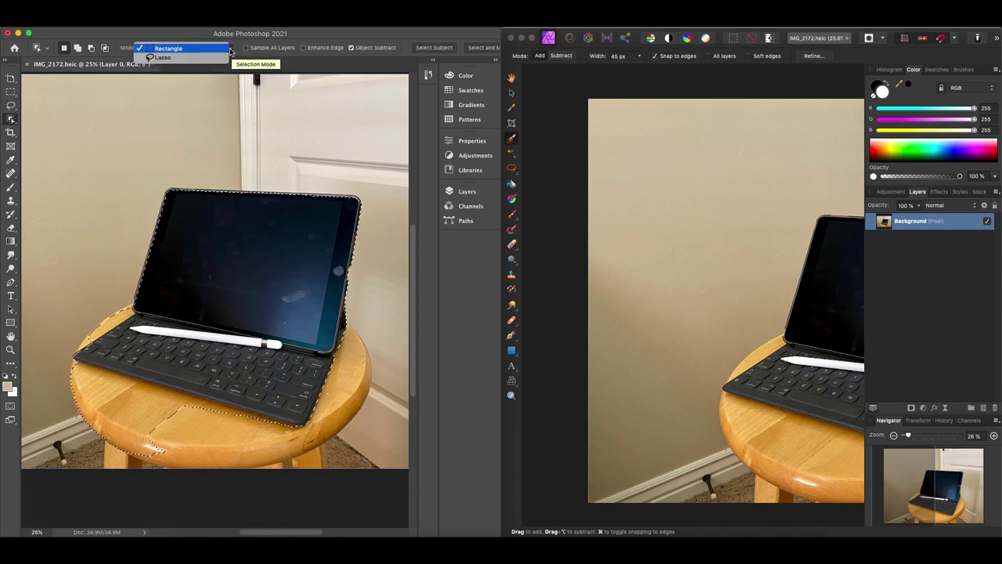
{"action": "left_click", "coordinate": [190, 58]}
{"action": "key", "text": "super+d"}
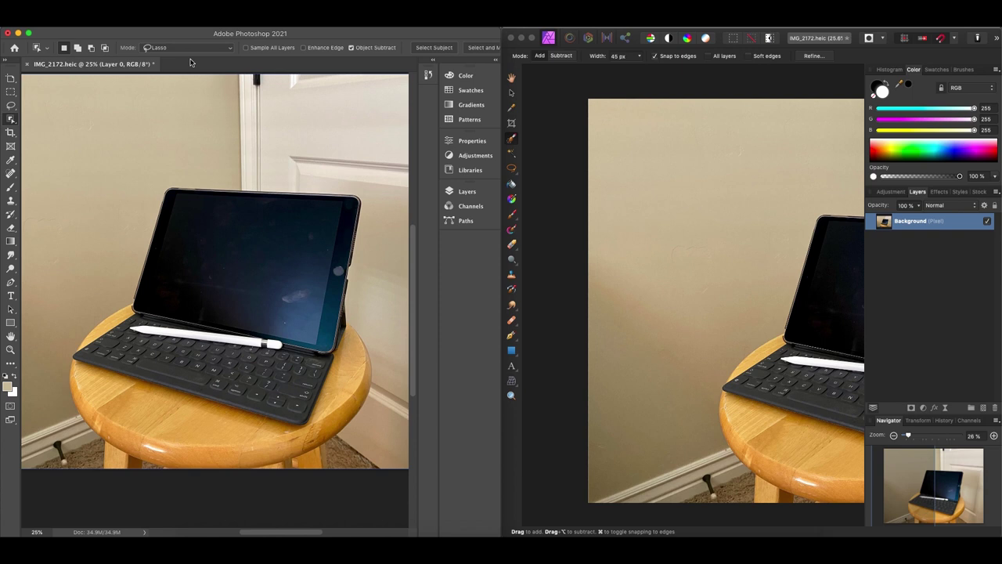
{"action": "left_click_drag", "start_coordinate": [130, 299], "coordinate": [142, 237]}
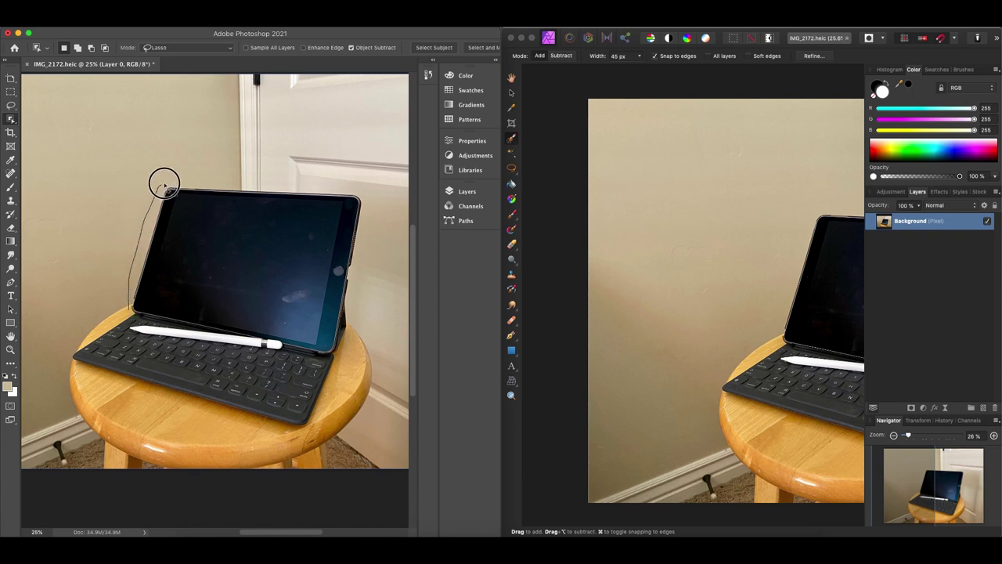
{"action": "mouse_move", "coordinate": [367, 202]}
{"action": "left_mouse_down"}
{"action": "mouse_move", "coordinate": [366, 304]}
{"action": "mouse_move", "coordinate": [339, 354]}
{"action": "left_mouse_up"}
{"action": "mouse_move", "coordinate": [310, 425]}
{"action": "left_mouse_down"}
{"action": "mouse_move", "coordinate": [201, 412]}
{"action": "mouse_move", "coordinate": [72, 349]}
{"action": "mouse_move", "coordinate": [128, 311]}
{"action": "left_mouse_up"}
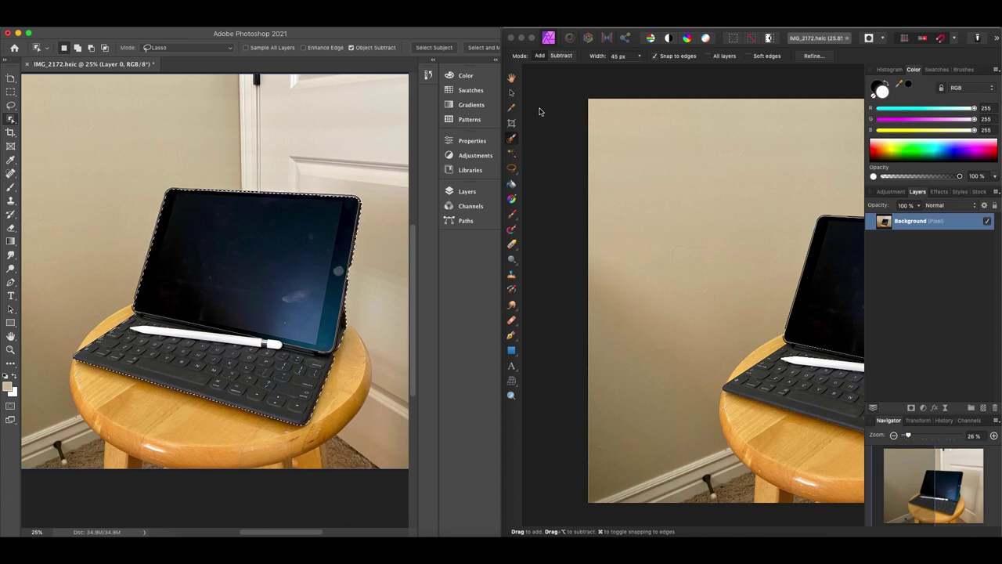
Clear the tablet selection in Photoshop and activate the Crop Tool in both Photoshop and Affinity Photo.
{"action": "right_click", "coordinate": [10, 120]}
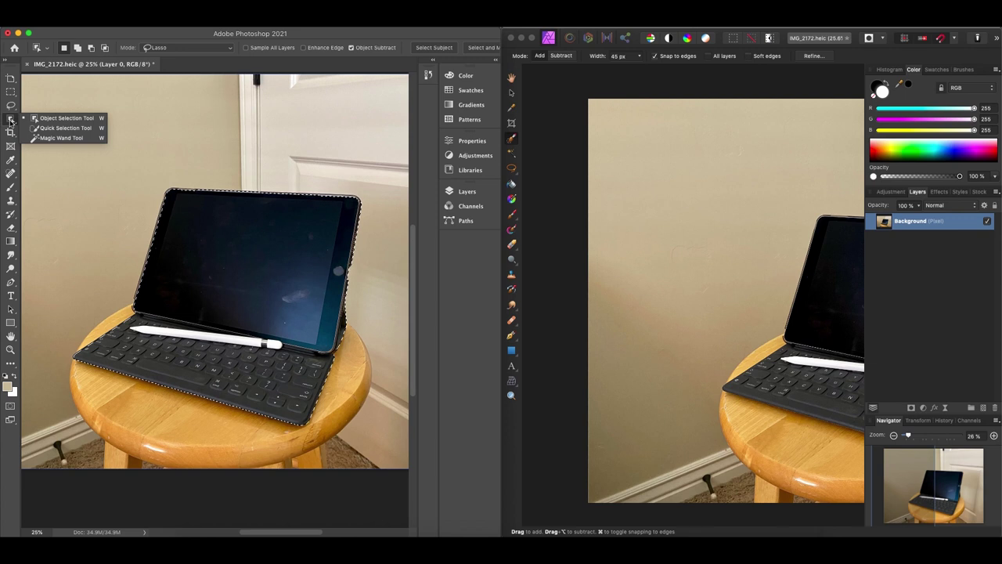
{"action": "left_click", "coordinate": [10, 120]}
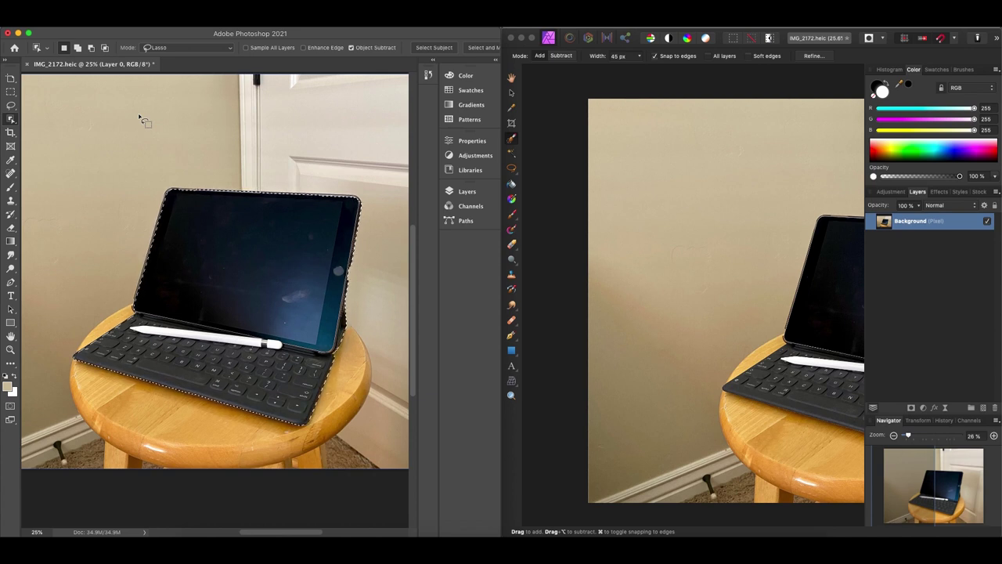
{"action": "left_click", "coordinate": [81, 179]}
{"action": "left_click", "coordinate": [11, 133]}
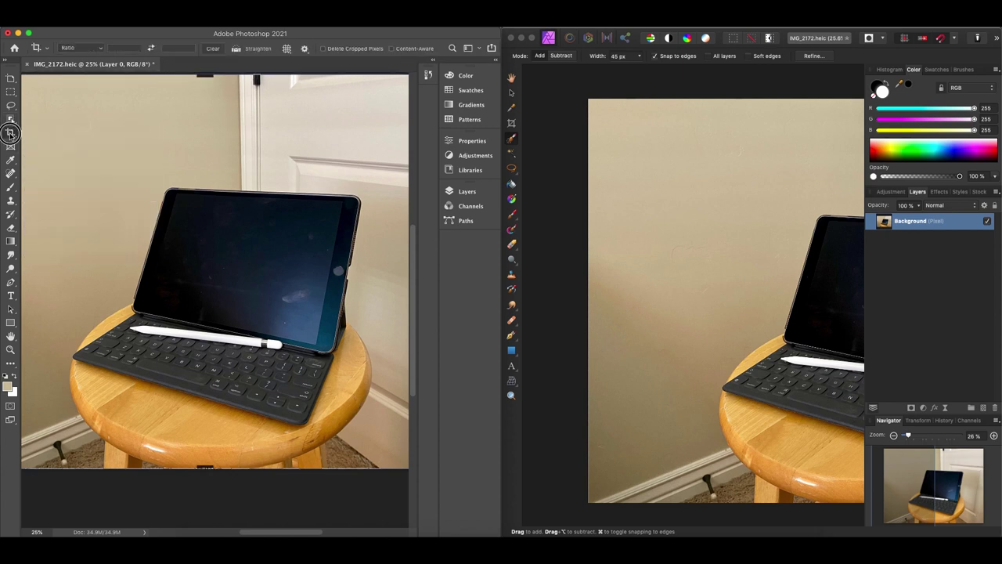
{"action": "left_click", "coordinate": [512, 124]}
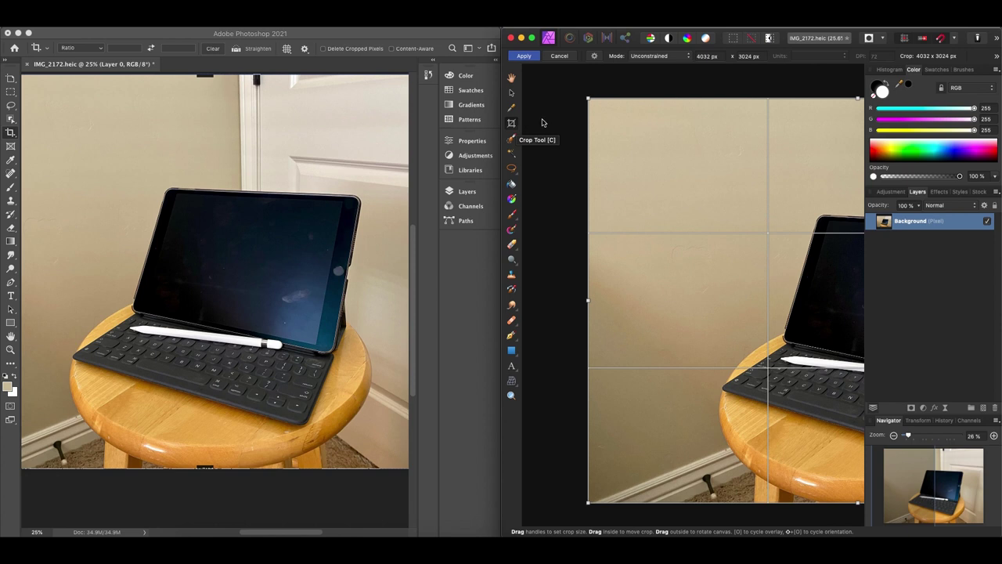
{"action": "scroll", "coordinate": [562, 138], "scroll_direction": "right", "scroll_amount": 3}
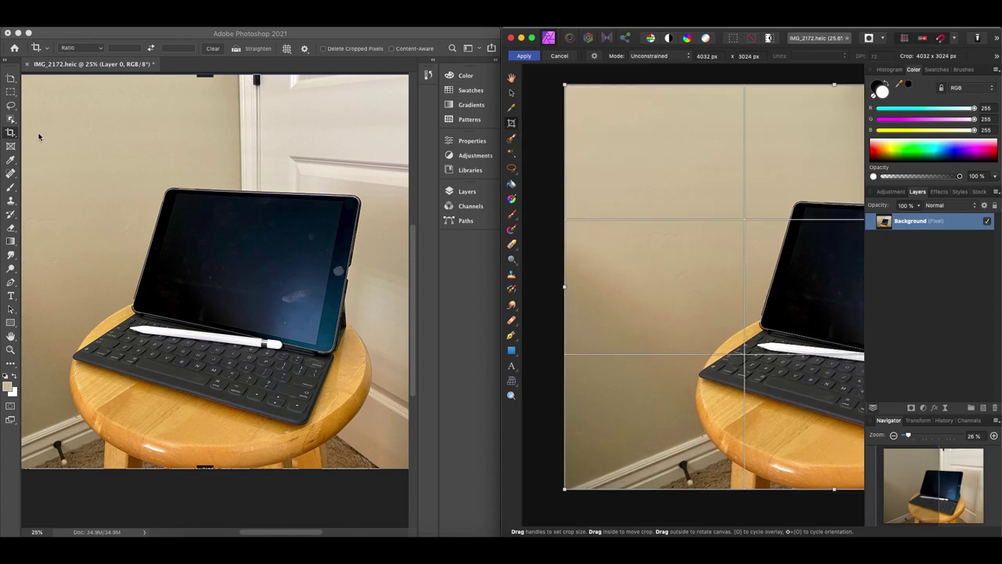
Activate the Slice Tool in Photoshop and switch Affinity Photo to the Export Persona that holds its Slice Tool.
{"action": "left_click", "coordinate": [11, 132]}
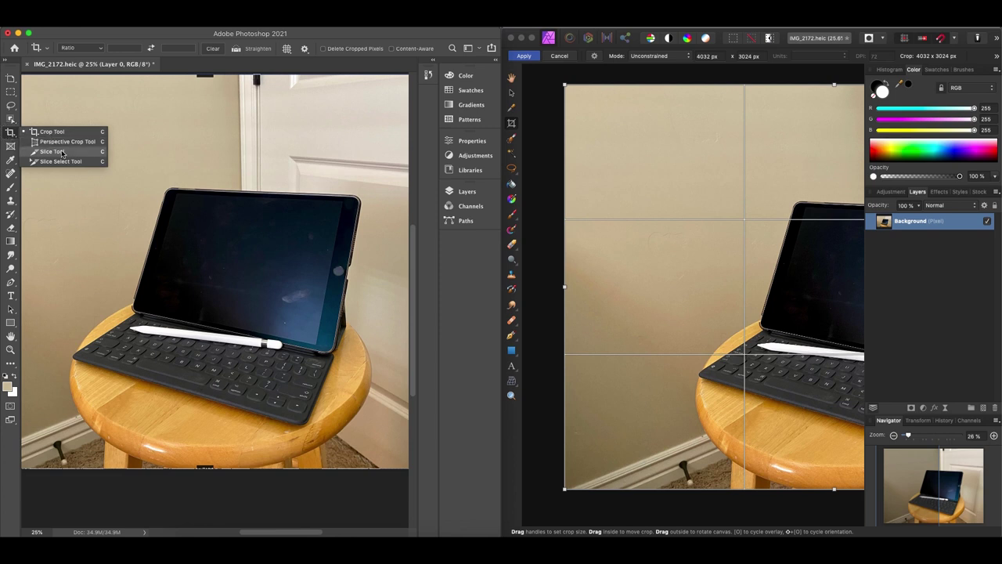
{"action": "left_click", "coordinate": [62, 152]}
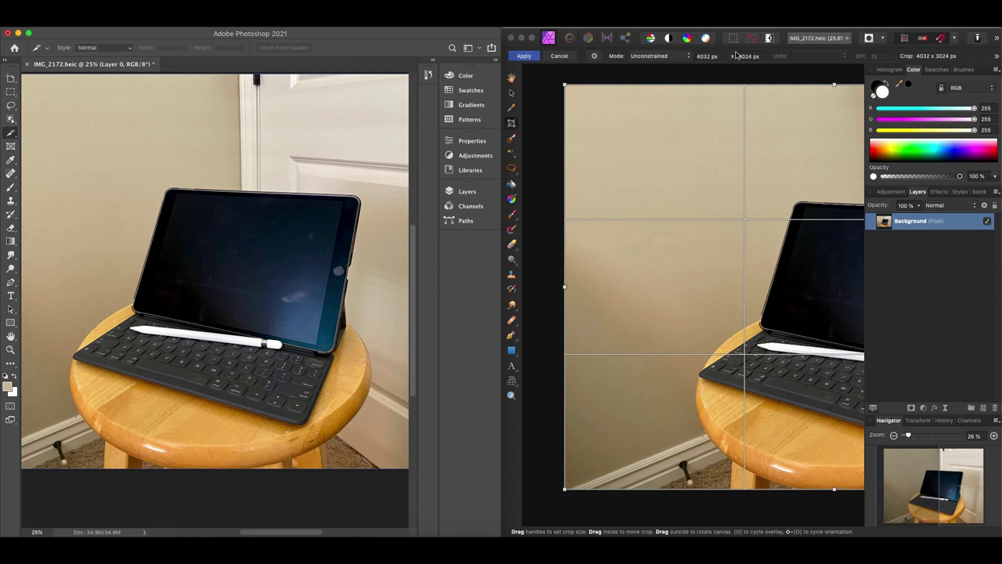
{"action": "left_click", "coordinate": [620, 79]}
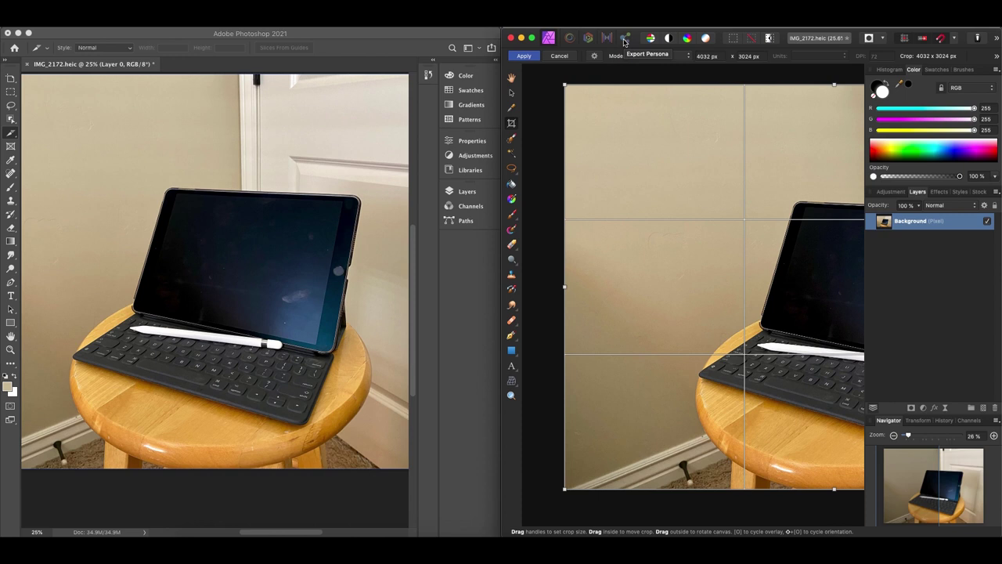
{"action": "left_click", "coordinate": [624, 39]}
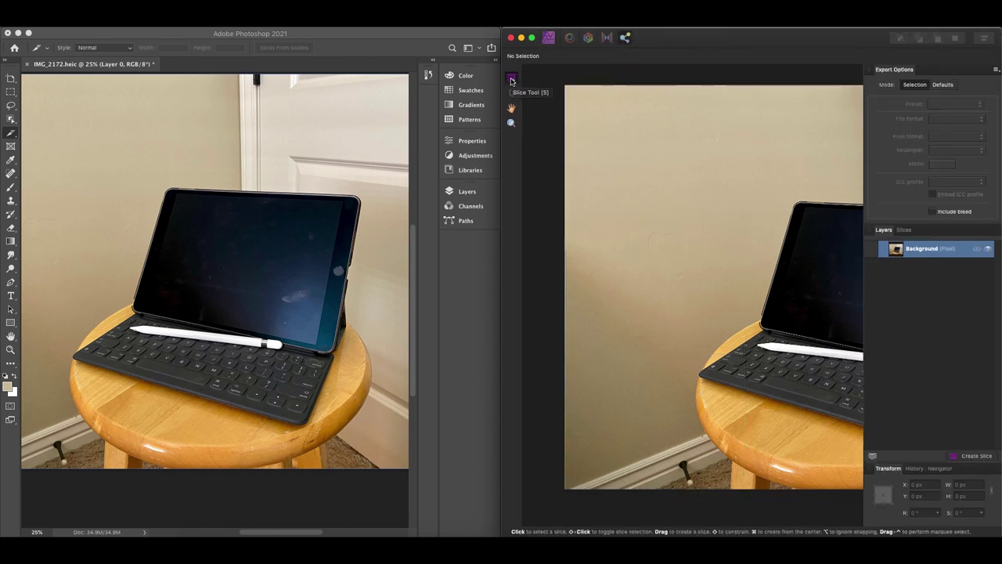
{"action": "left_click", "coordinate": [9, 135]}
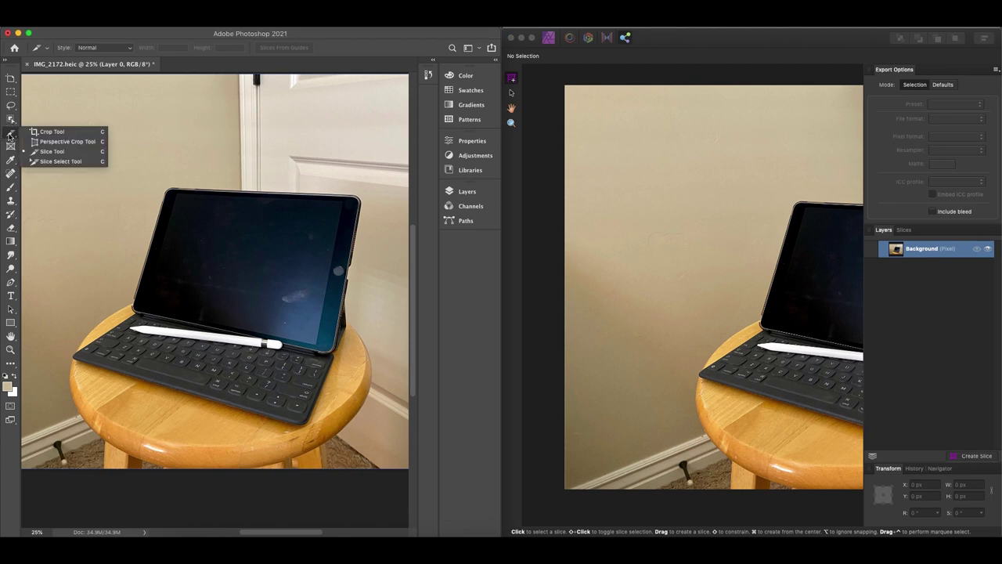
{"action": "left_click", "coordinate": [58, 162]}
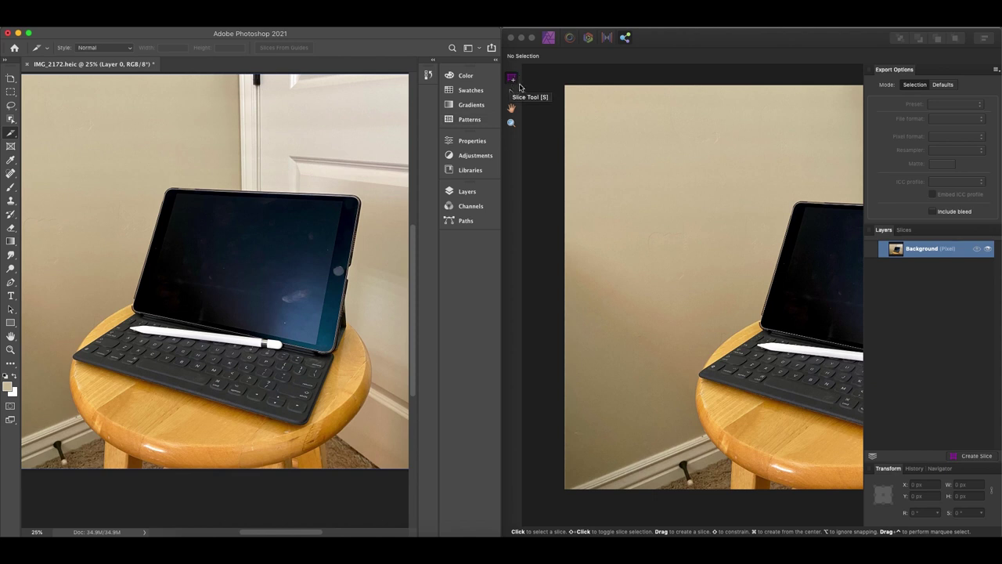
Return Affinity Photo to the Photo Persona and activate the Frame Tool in Photoshop.
{"action": "left_click", "coordinate": [551, 39]}
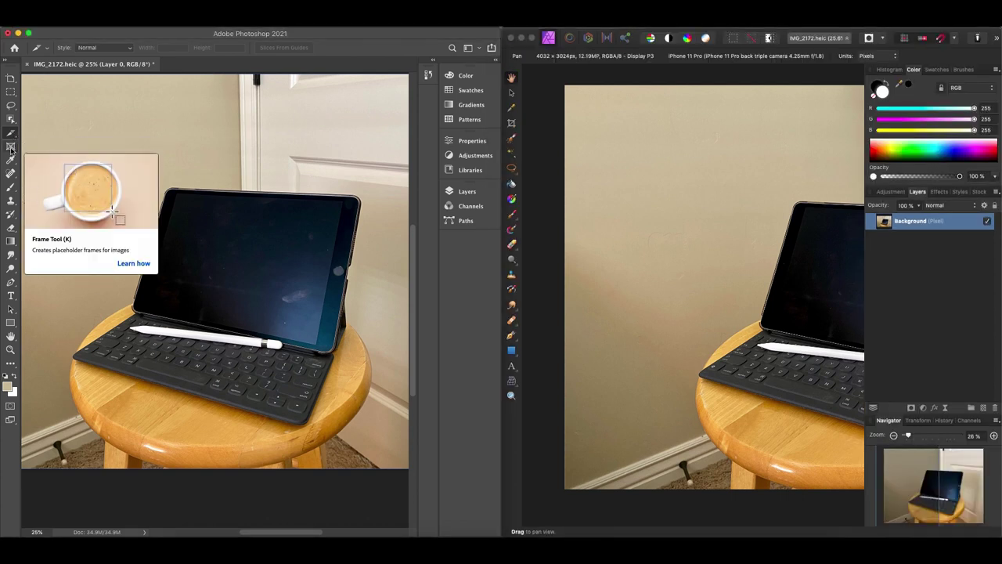
{"action": "left_click", "coordinate": [11, 147]}
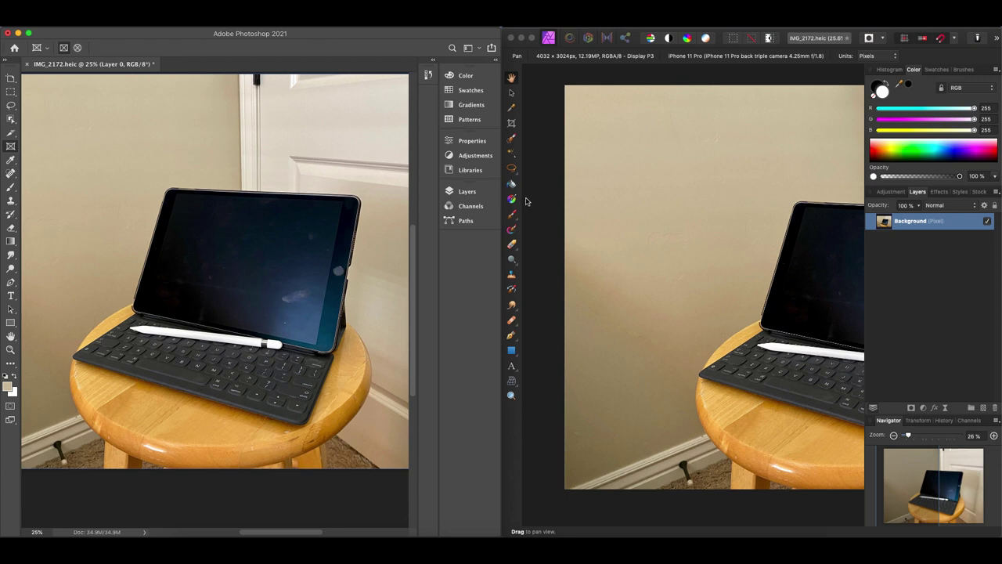
Activate the Eyedropper Tool in Photoshop and the color picker in Affinity Photo, and look through Photoshop's other eyedropper group tools.
{"action": "left_click", "coordinate": [10, 160]}
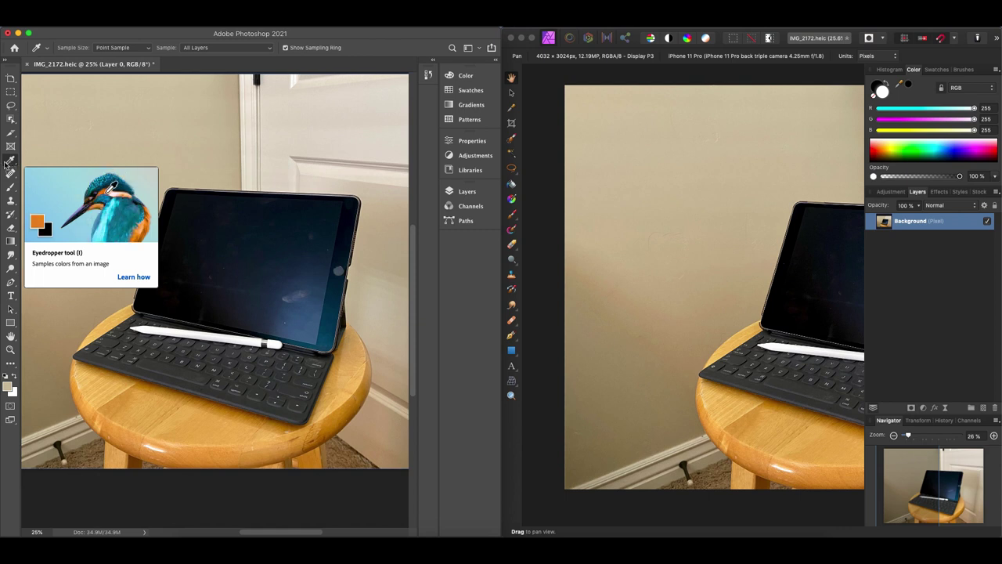
{"action": "left_click", "coordinate": [512, 109]}
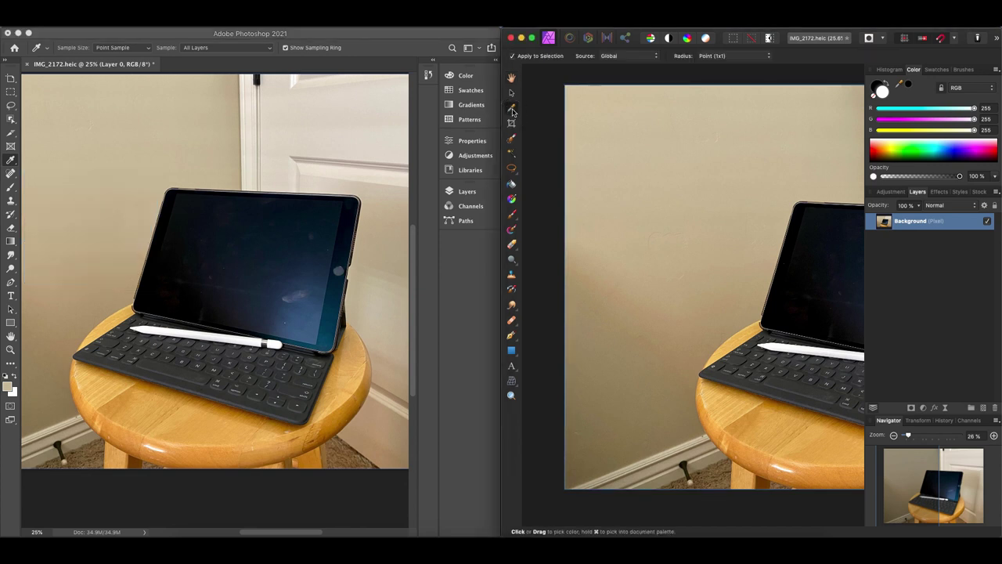
{"action": "left_click", "coordinate": [10, 161]}
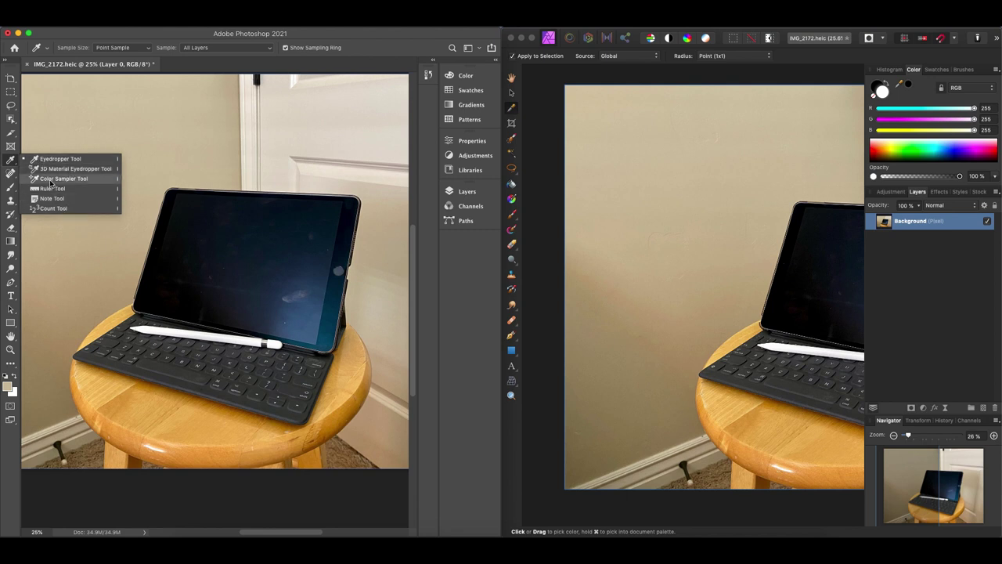
{"action": "left_click", "coordinate": [9, 160]}
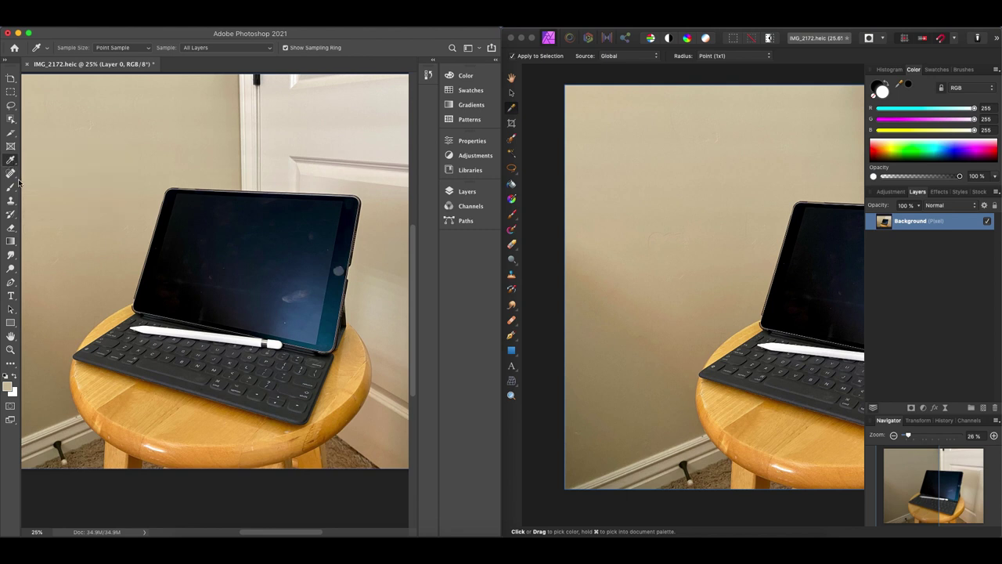
Activate the Spot Healing Brush Tool in Photoshop and the Blemish Removal Tool in Affinity Photo.
{"action": "left_click", "coordinate": [11, 175]}
{"action": "right_click", "coordinate": [11, 176]}
{"action": "left_click", "coordinate": [11, 175]}
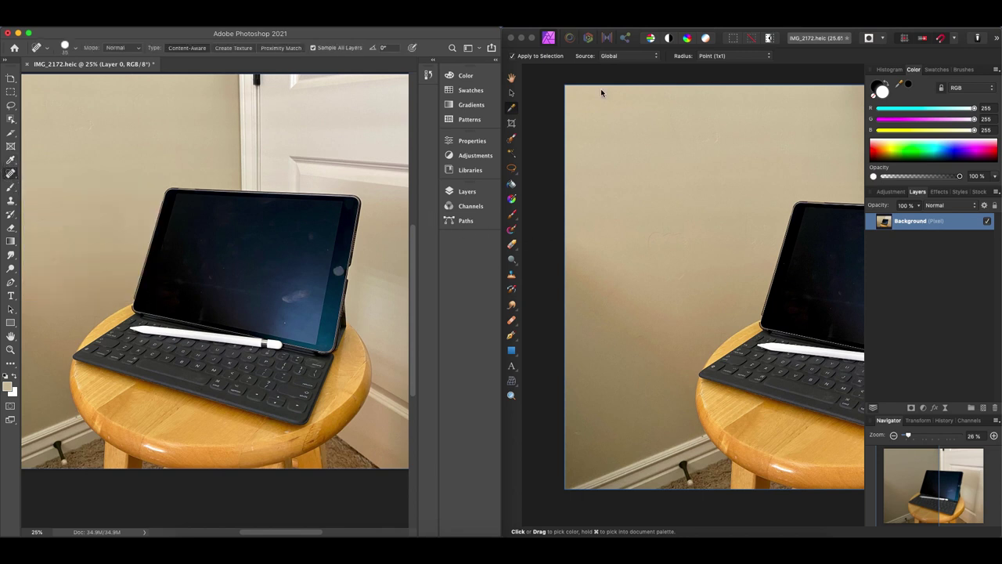
{"action": "left_click", "coordinate": [540, 155]}
{"action": "key", "text": "x"}
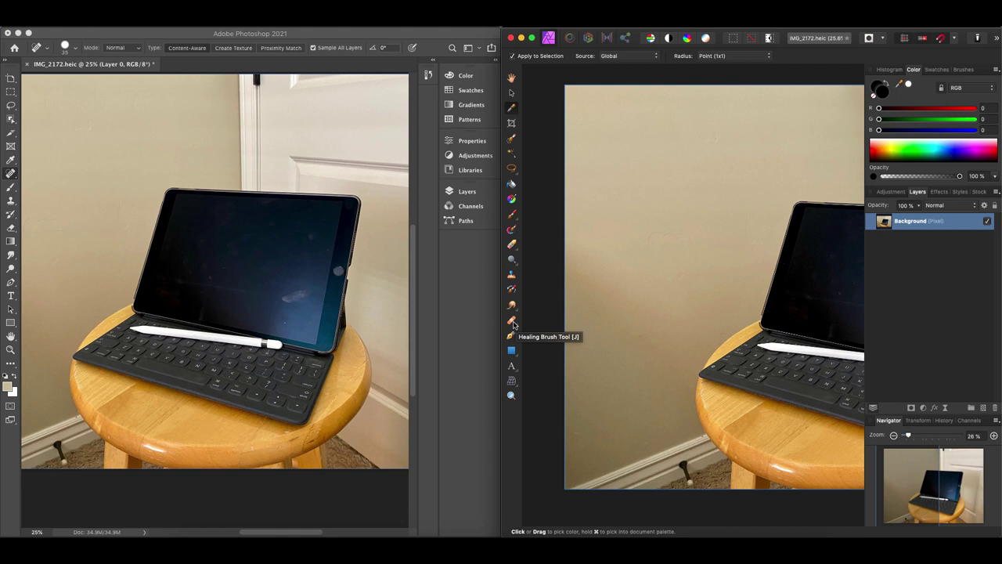
{"action": "left_click", "coordinate": [512, 324]}
{"action": "left_click", "coordinate": [513, 323]}
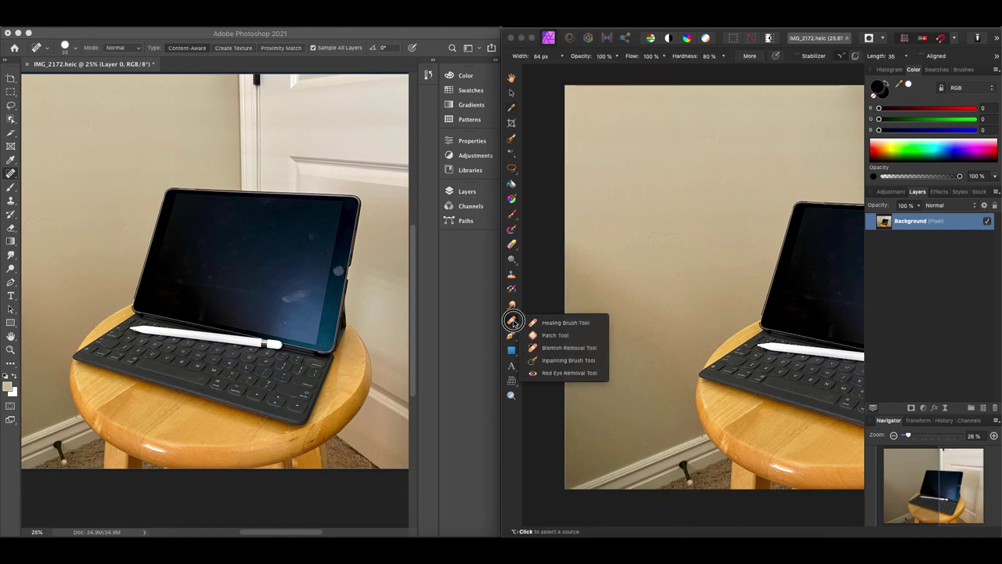
{"action": "left_click", "coordinate": [564, 352]}
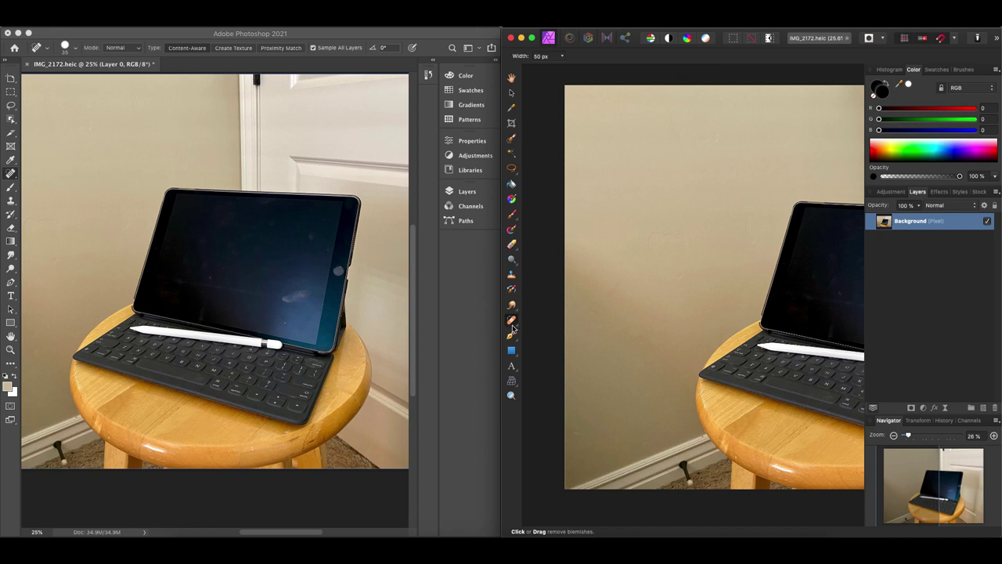
Activate the Healing Brush Tool in both Photoshop and Affinity Photo.
{"action": "left_click", "coordinate": [11, 173]}
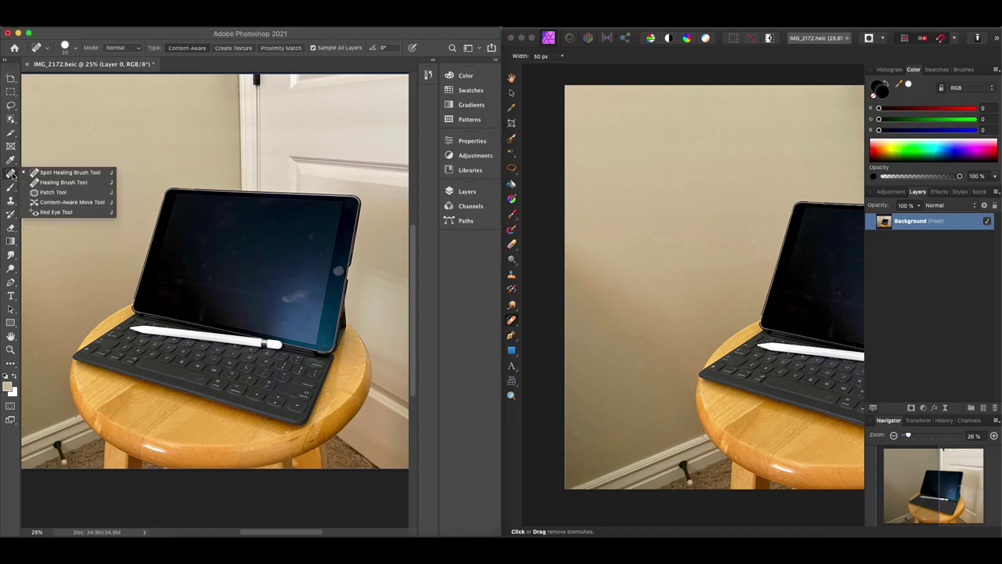
{"action": "left_click", "coordinate": [55, 182]}
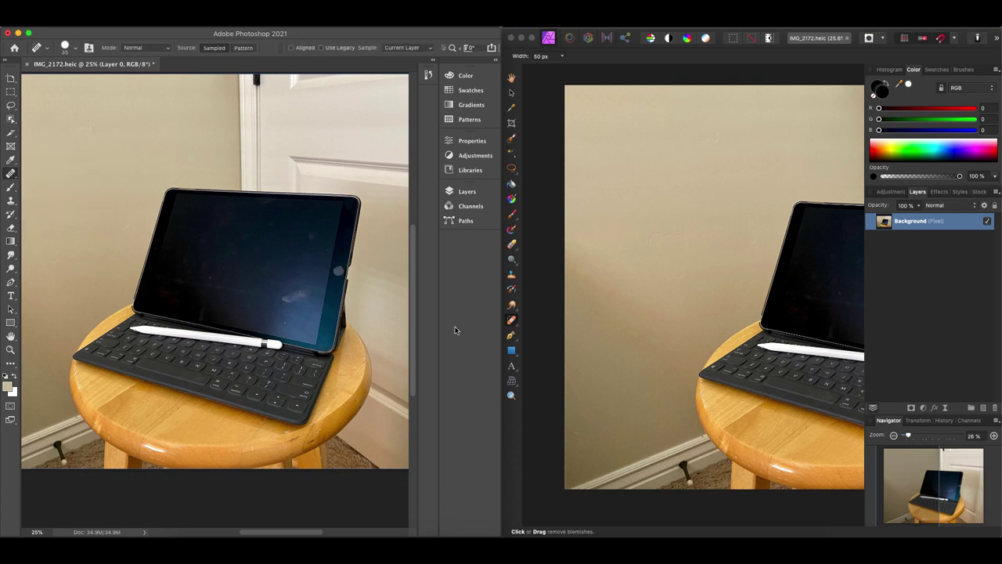
{"action": "left_click", "coordinate": [512, 321]}
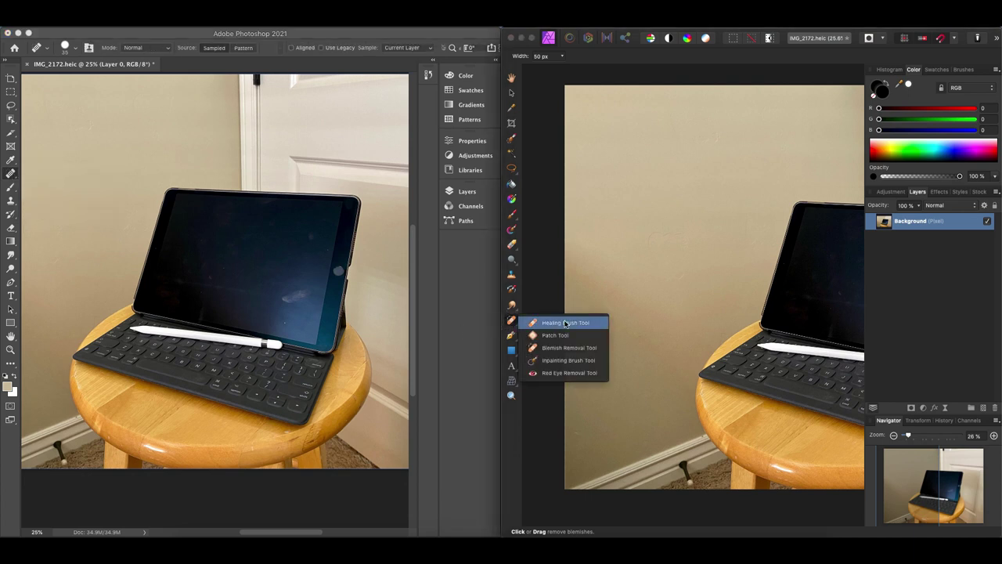
{"action": "left_click", "coordinate": [566, 324]}
Activate the Patch Tool in both Photoshop and Affinity Photo.
{"action": "left_click", "coordinate": [9, 174]}
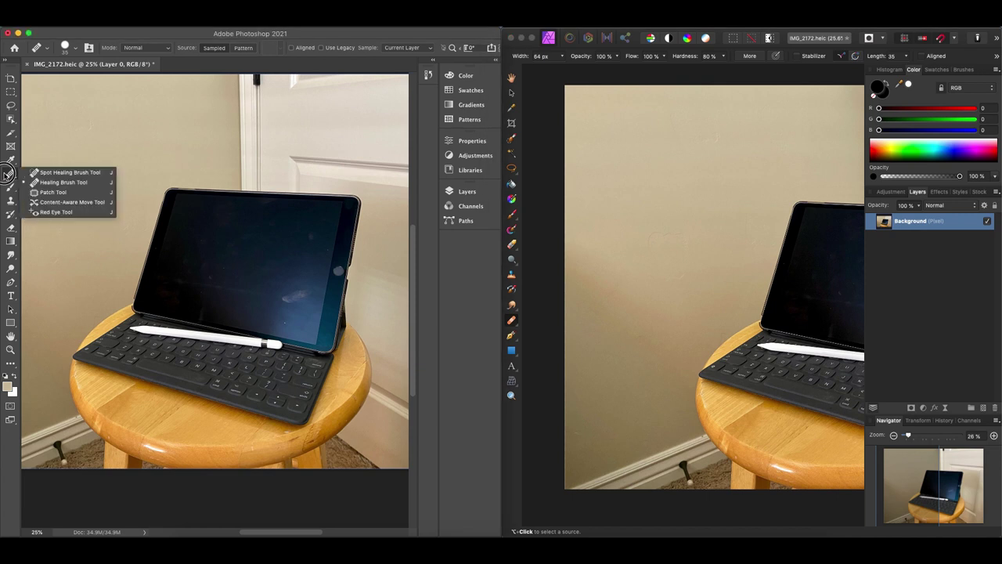
{"action": "left_click", "coordinate": [45, 193]}
{"action": "left_click", "coordinate": [512, 320]}
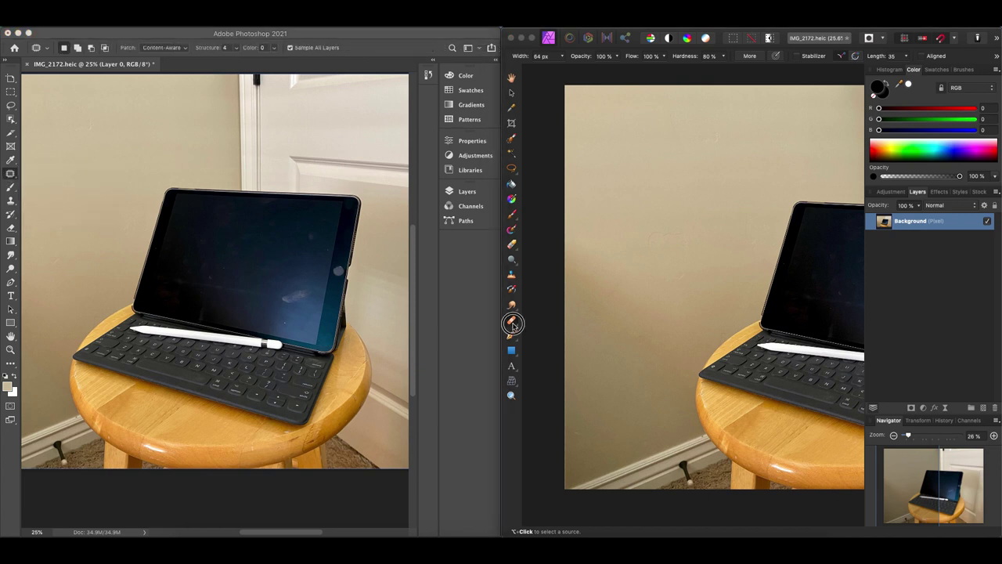
{"action": "left_click", "coordinate": [572, 331]}
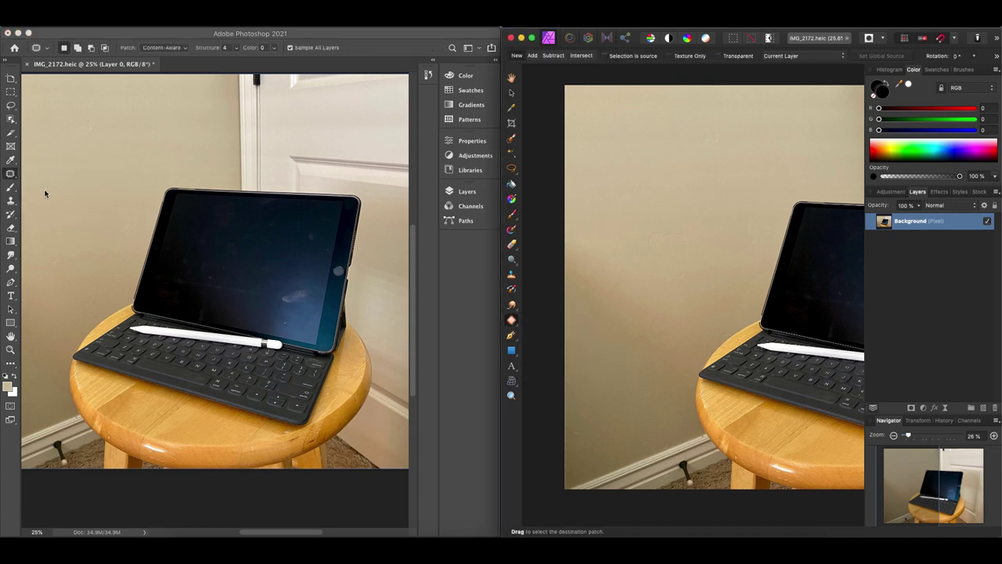
Activate the Content-Aware Move Tool in Photoshop and check Affinity Photo's healing tools for a counterpart.
{"action": "left_click", "coordinate": [9, 175]}
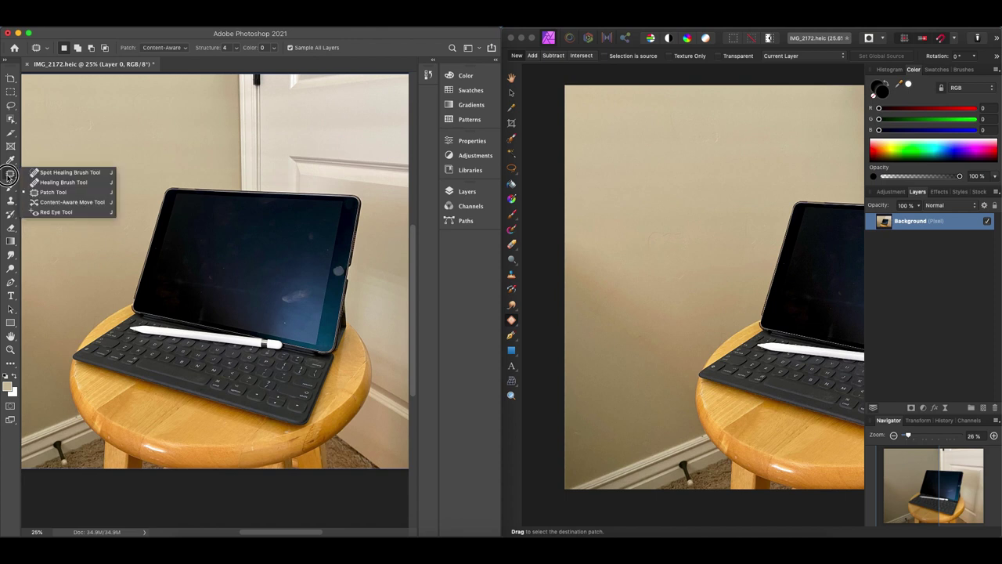
{"action": "left_click", "coordinate": [60, 206]}
{"action": "left_click", "coordinate": [517, 321]}
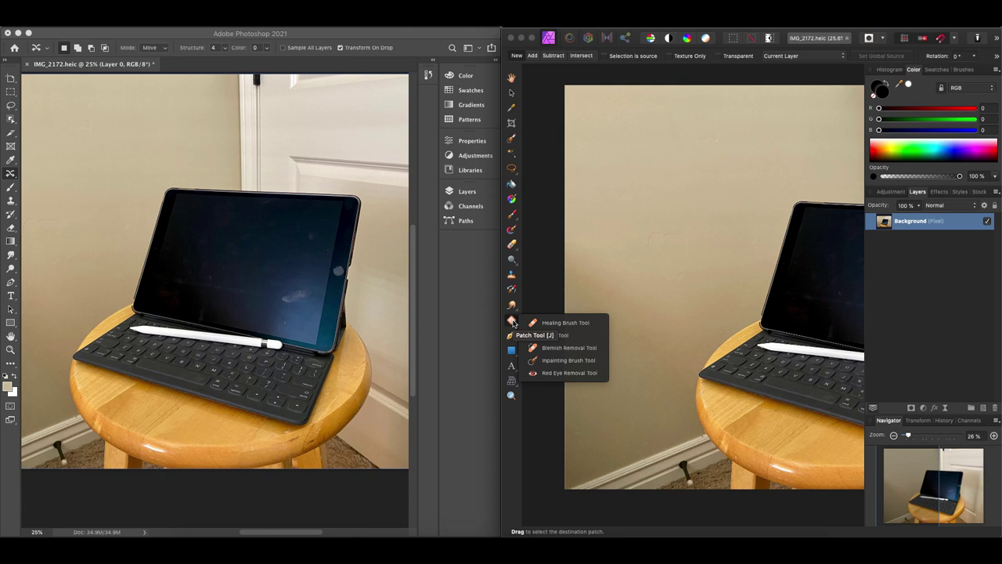
Activate the Red Eye Tool in Photoshop and the Red Eye Removal Tool in Affinity Photo.
{"action": "left_click", "coordinate": [11, 174]}
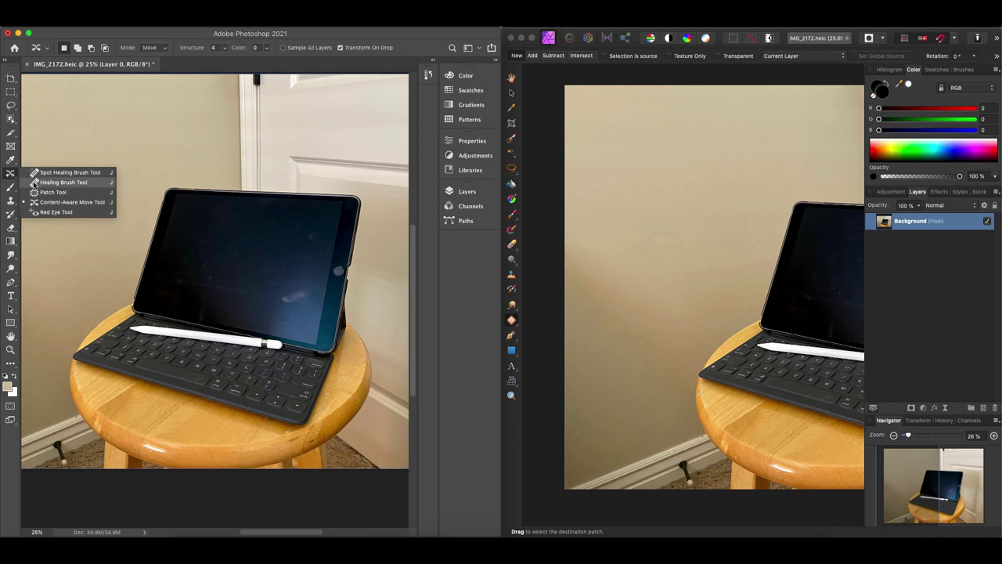
{"action": "left_click", "coordinate": [41, 216]}
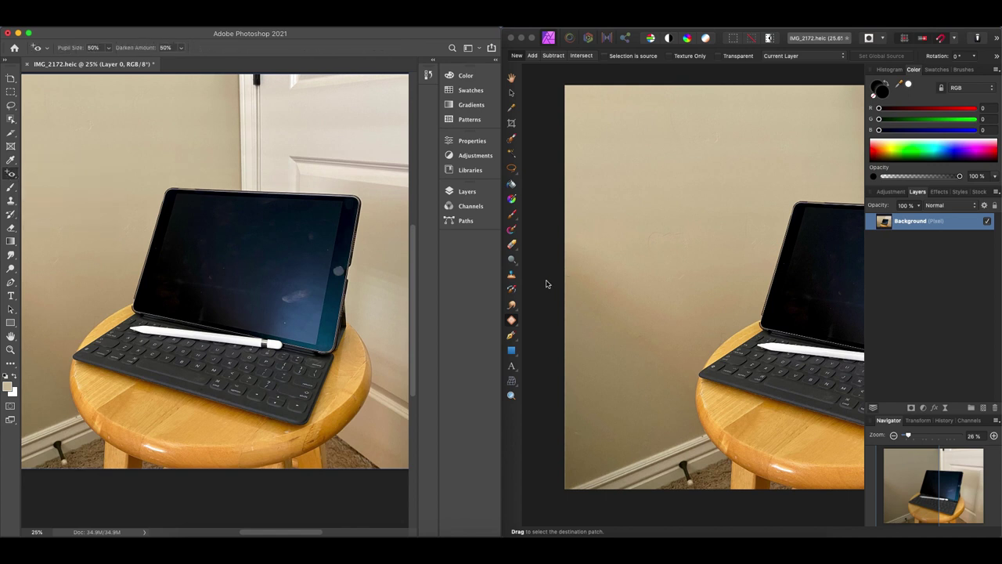
{"action": "left_click", "coordinate": [511, 319]}
{"action": "left_click", "coordinate": [553, 373]}
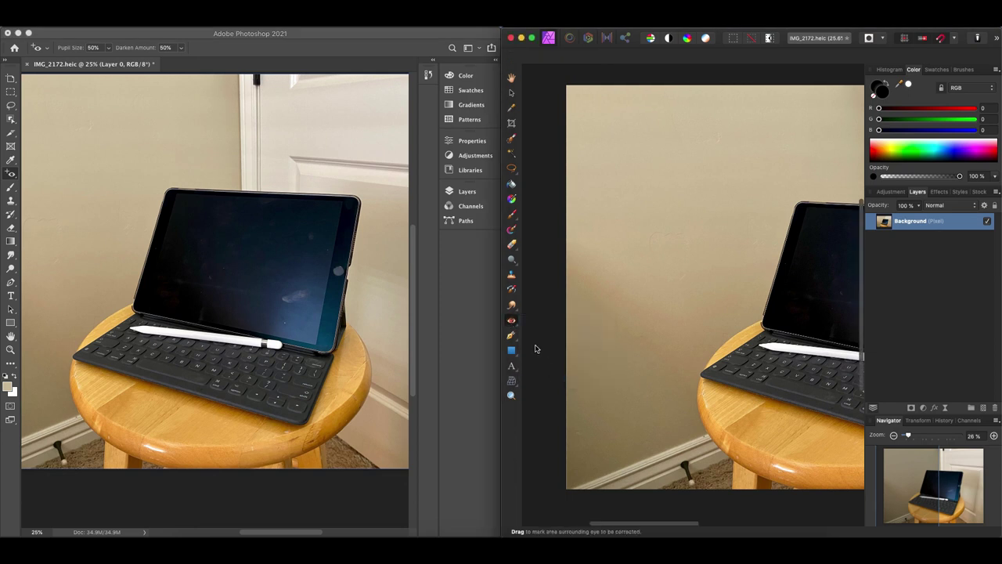
Look through the tools grouped with the Red Eye Removal Tool in Affinity Photo, including the Inpainting Brush Tool.
{"action": "left_click", "coordinate": [513, 324]}
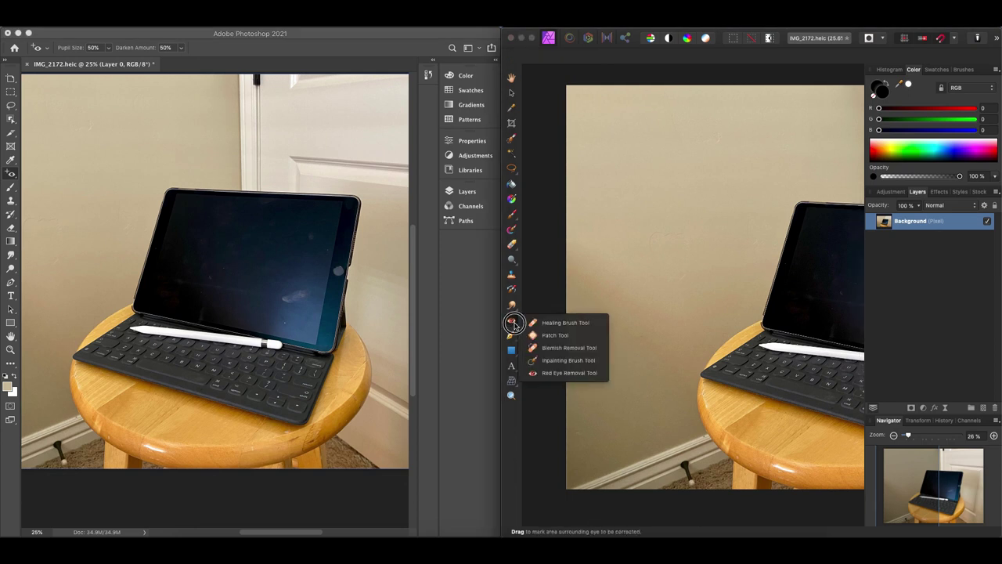
{"action": "key", "text": "Down"}
{"action": "key", "text": "Up"}
{"action": "key", "text": "Down"}
{"action": "key", "text": "Escape"}
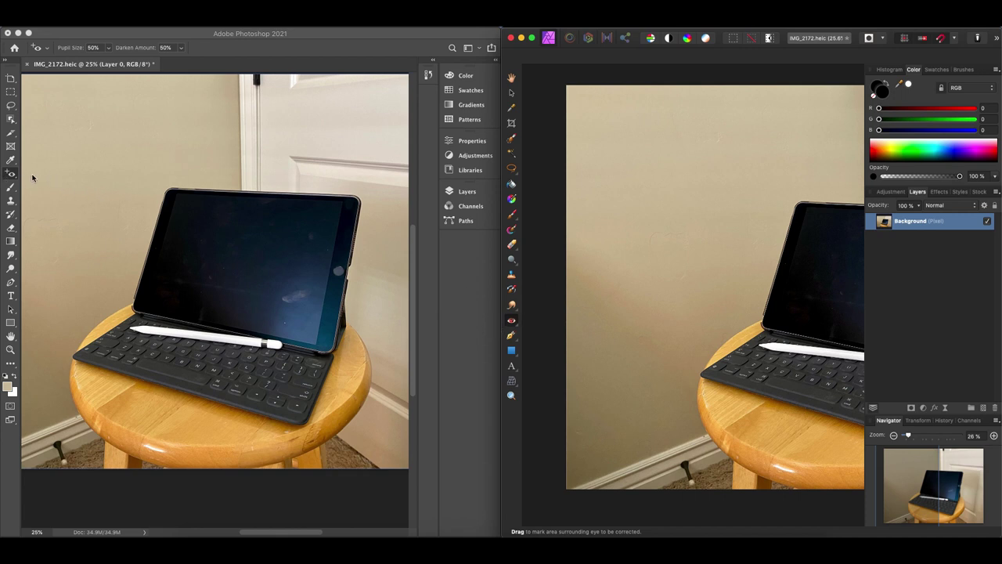
Activate Photoshop's Brush Tool and Affinity Photo's Paint Brush Tool, then compare Photoshop's Pencil Tool with Affinity's grouped brush tools.
{"action": "left_click", "coordinate": [11, 189]}
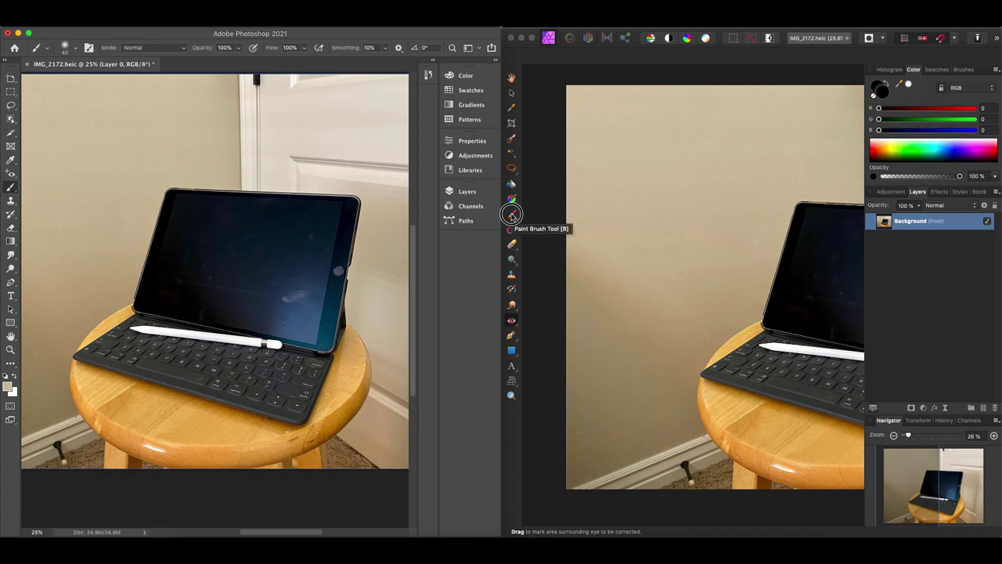
{"action": "left_click", "coordinate": [513, 216]}
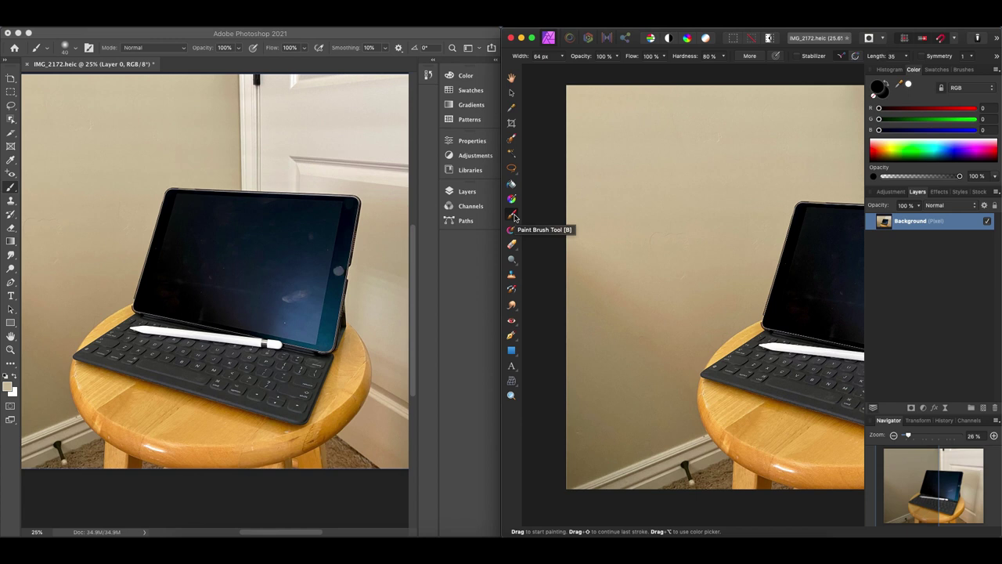
{"action": "right_click", "coordinate": [11, 188]}
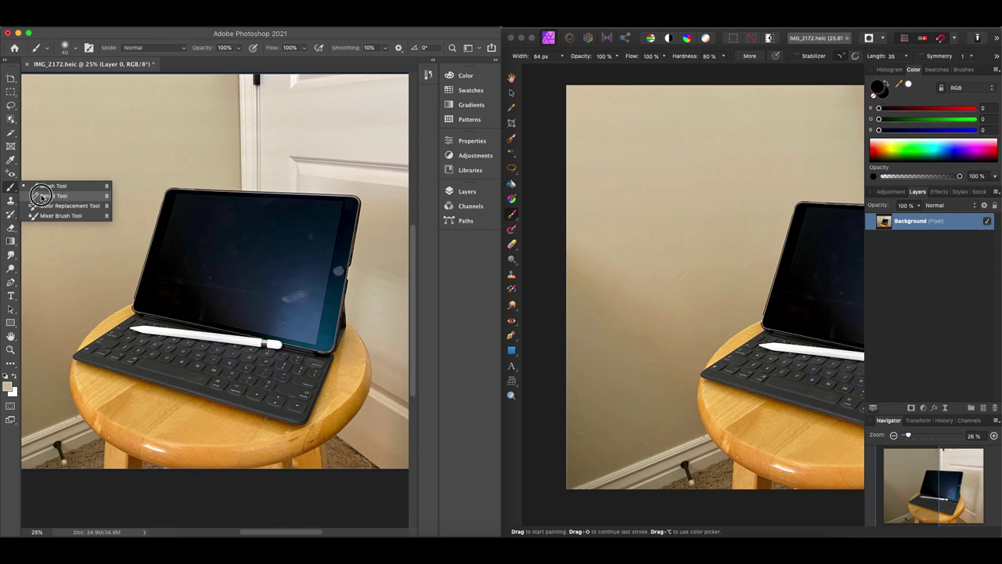
{"action": "left_click", "coordinate": [45, 196]}
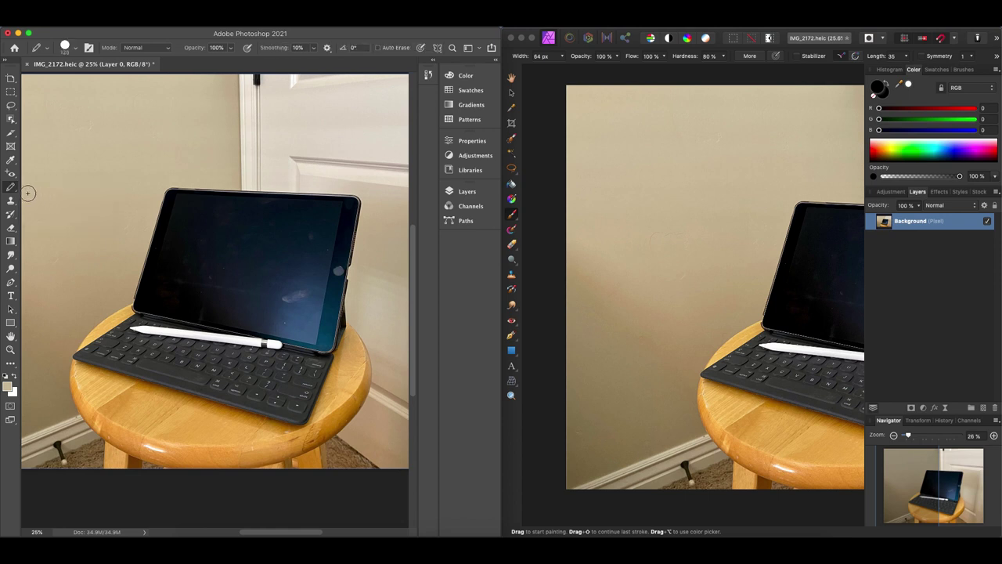
{"action": "right_click", "coordinate": [512, 217]}
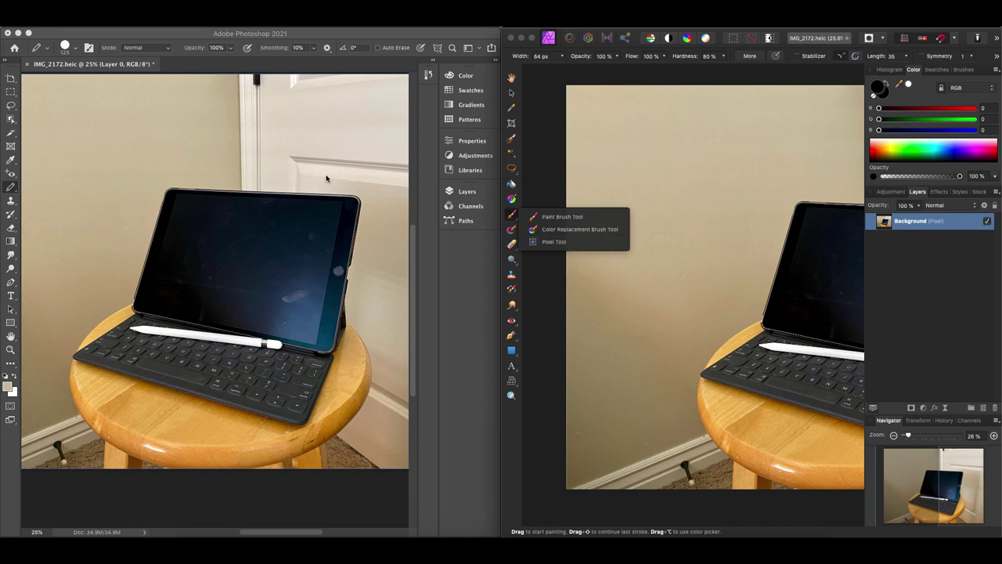
Activate the Color Replacement Tool in Photoshop and the Color Replacement Brush Tool in Affinity Photo.
{"action": "right_click", "coordinate": [11, 186]}
{"action": "left_click", "coordinate": [67, 206]}
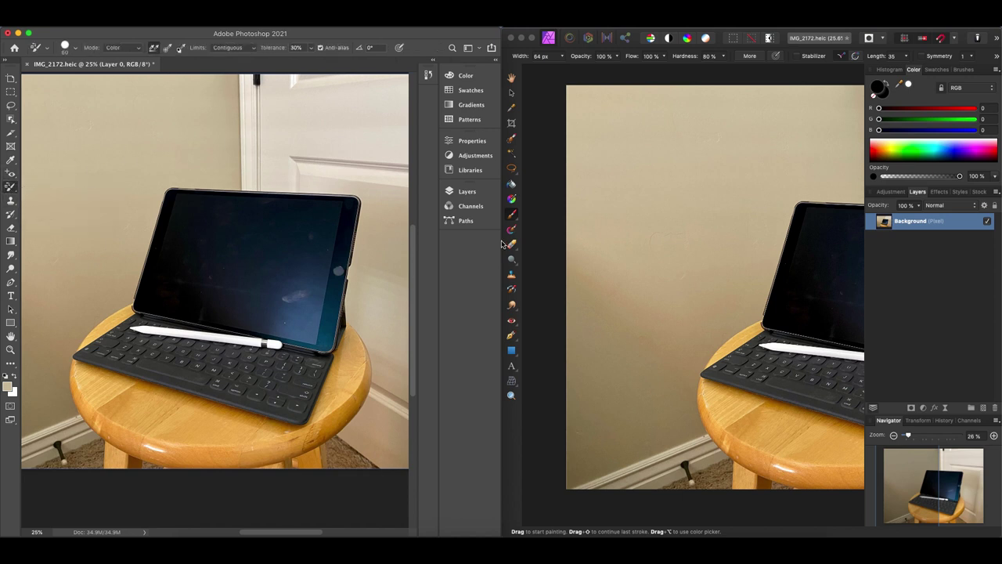
{"action": "right_click", "coordinate": [512, 218]}
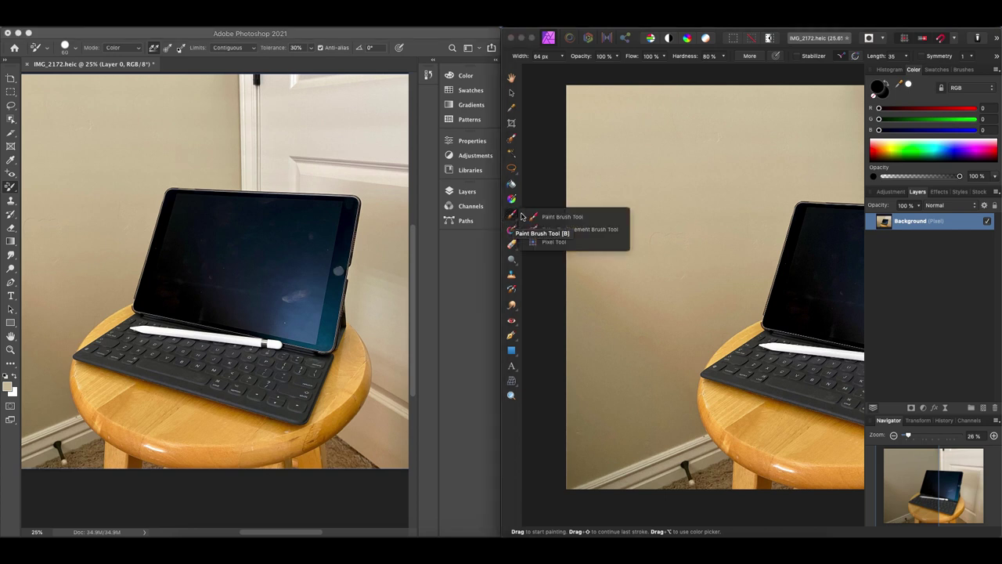
{"action": "left_click", "coordinate": [574, 232]}
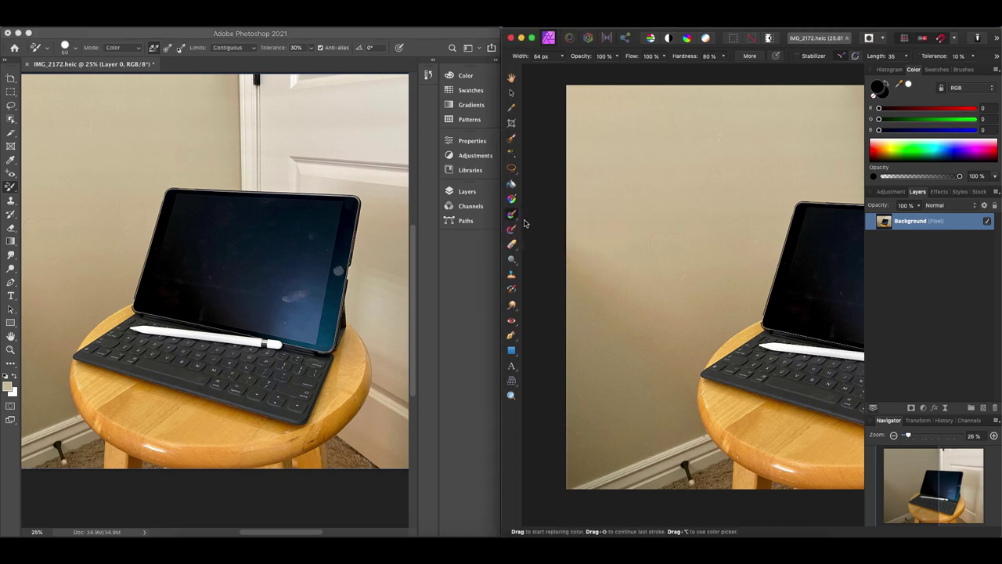
Activate the Mixer Brush Tool in Photoshop and the matching color-mixing brush in Affinity Photo.
{"action": "right_click", "coordinate": [9, 188]}
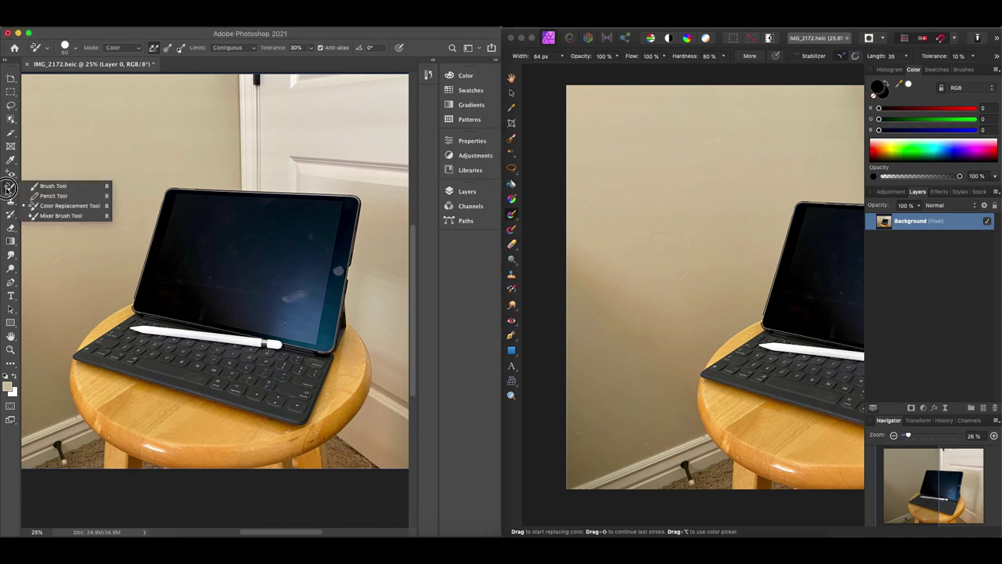
{"action": "left_click", "coordinate": [49, 216]}
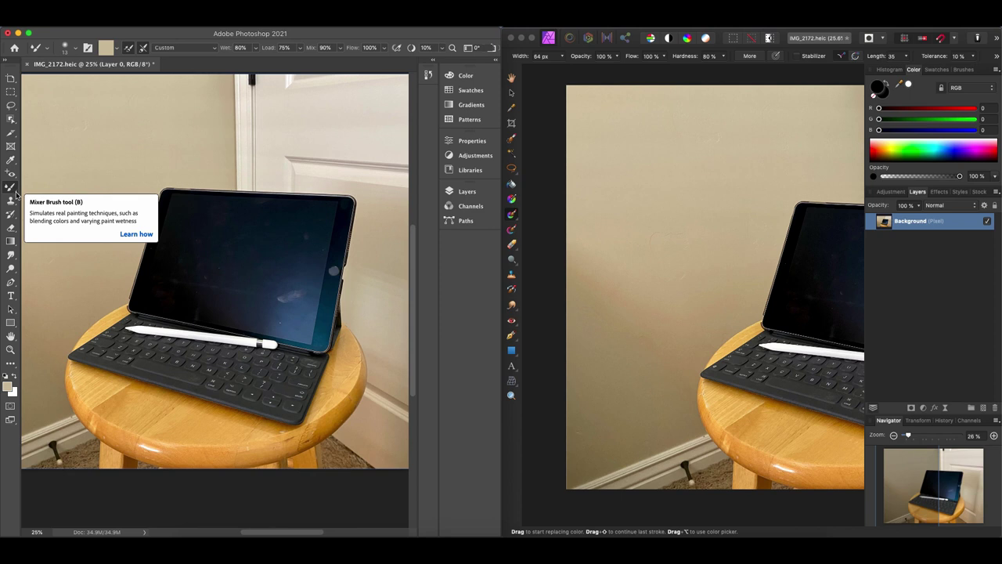
{"action": "left_click", "coordinate": [515, 228]}
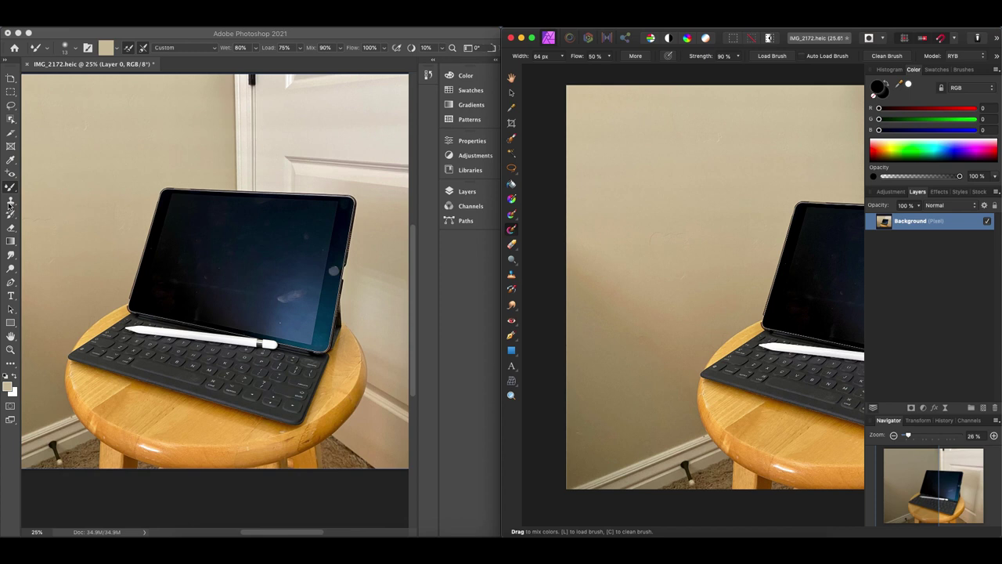
Activate Photoshop's Clone Stamp Tool and Affinity Photo's Clone Brush Tool, then switch Photoshop to the Pattern Stamp Tool.
{"action": "left_click", "coordinate": [10, 201]}
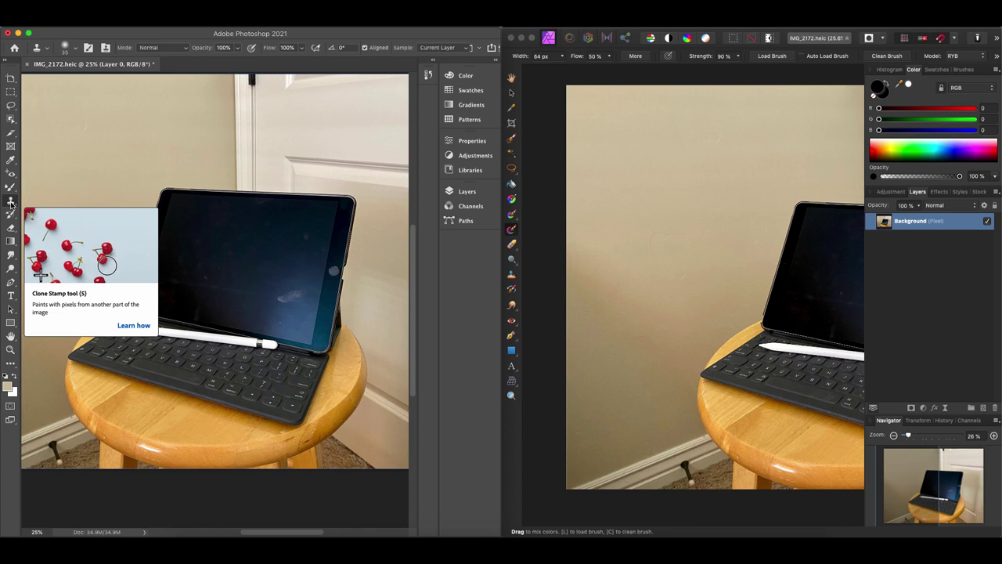
{"action": "left_click", "coordinate": [514, 278]}
{"action": "left_click", "coordinate": [512, 278]}
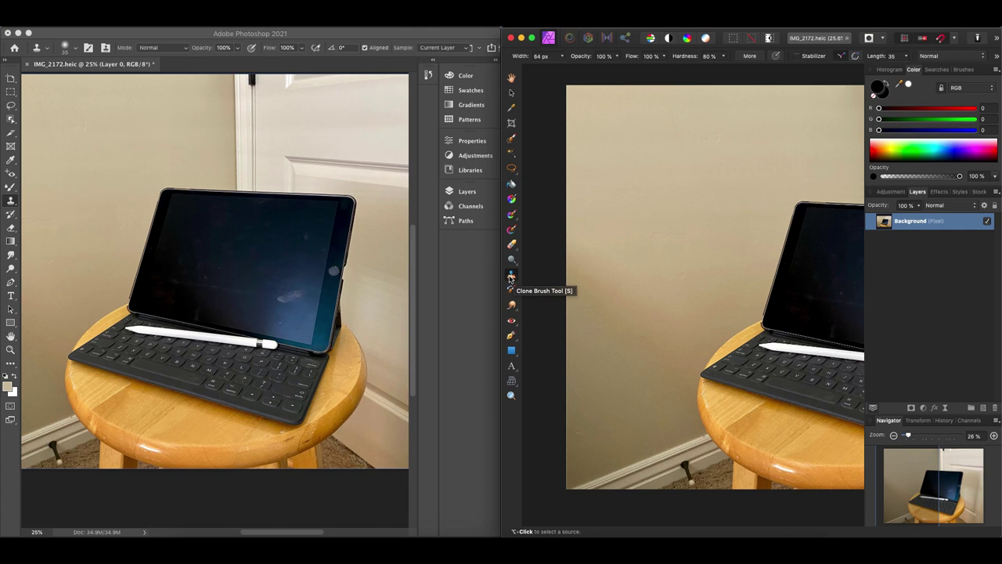
{"action": "right_click", "coordinate": [11, 200]}
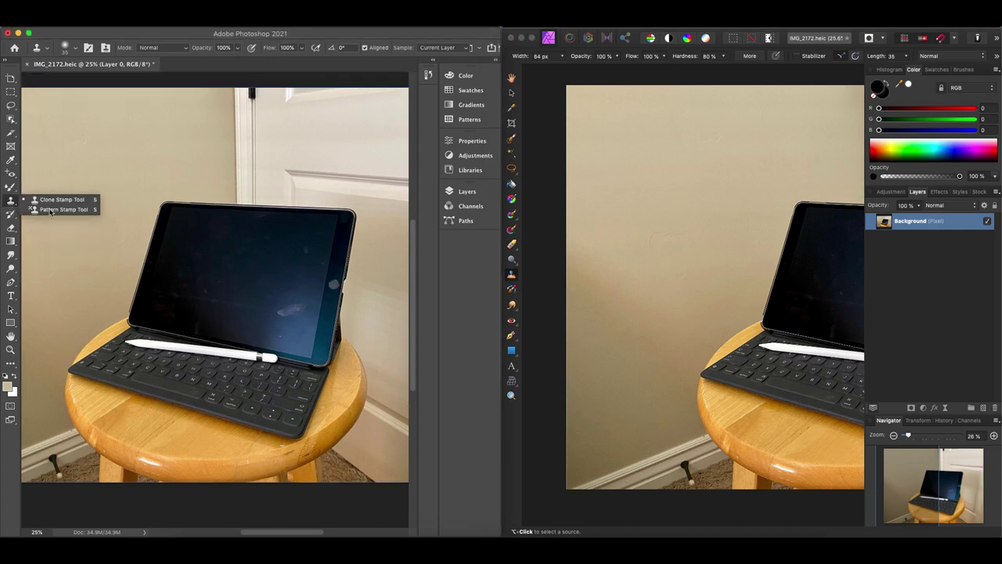
{"action": "left_click", "coordinate": [50, 210]}
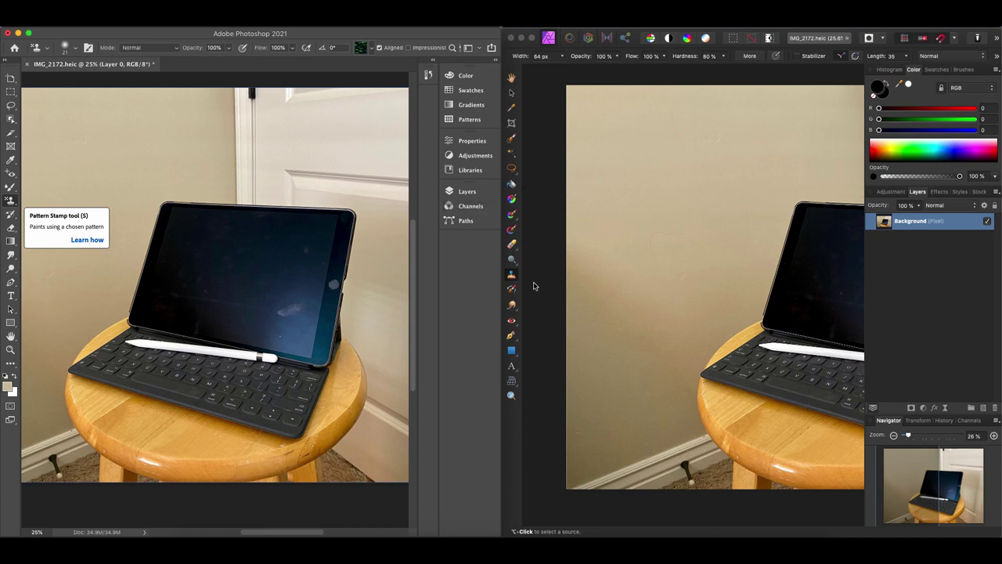
Activate Photoshop's History Brush Tool and Affinity Photo's Undo Brush Tool, then switch Photoshop to the Art History Brush Tool.
{"action": "left_click", "coordinate": [10, 215]}
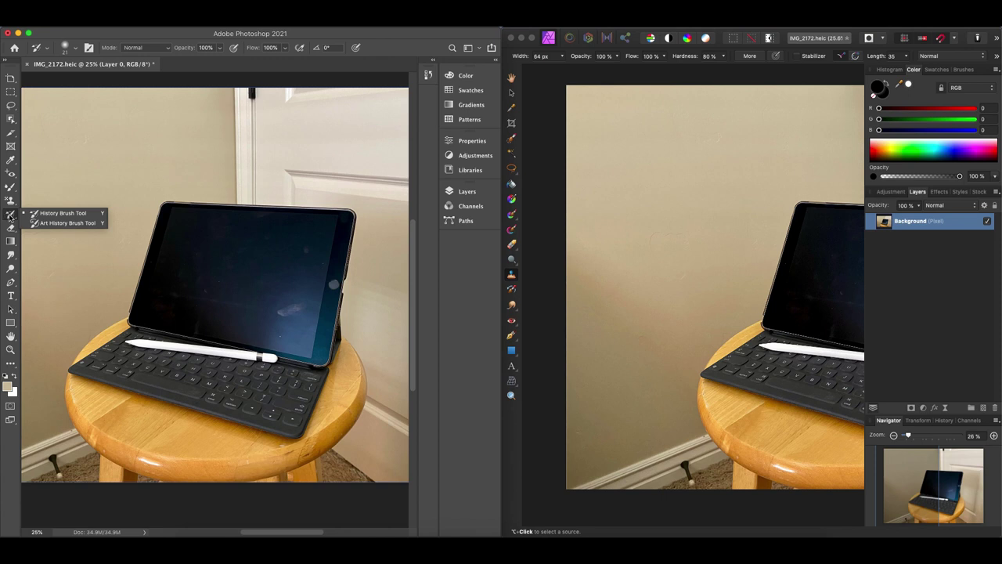
{"action": "left_click", "coordinate": [512, 291]}
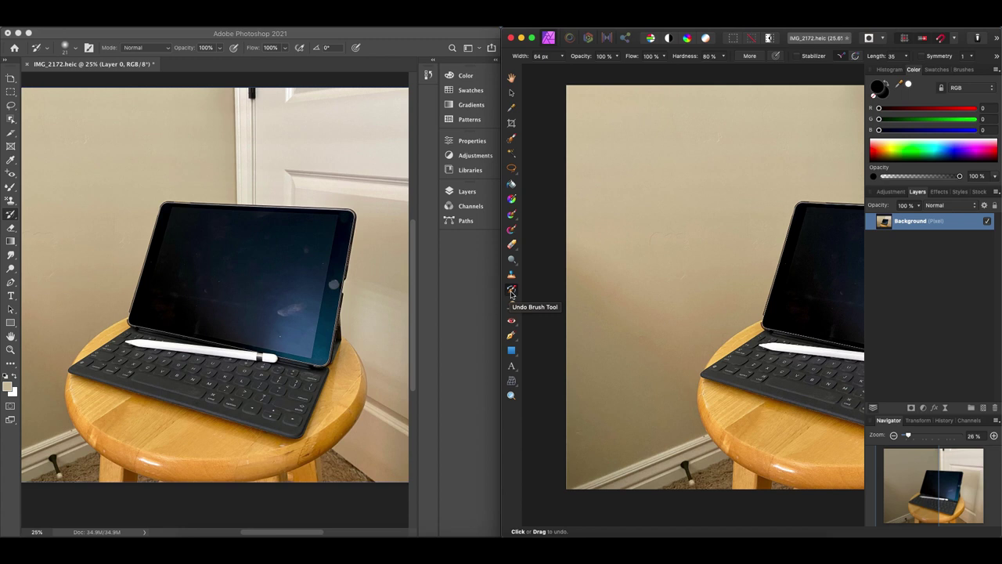
{"action": "left_click", "coordinate": [11, 216]}
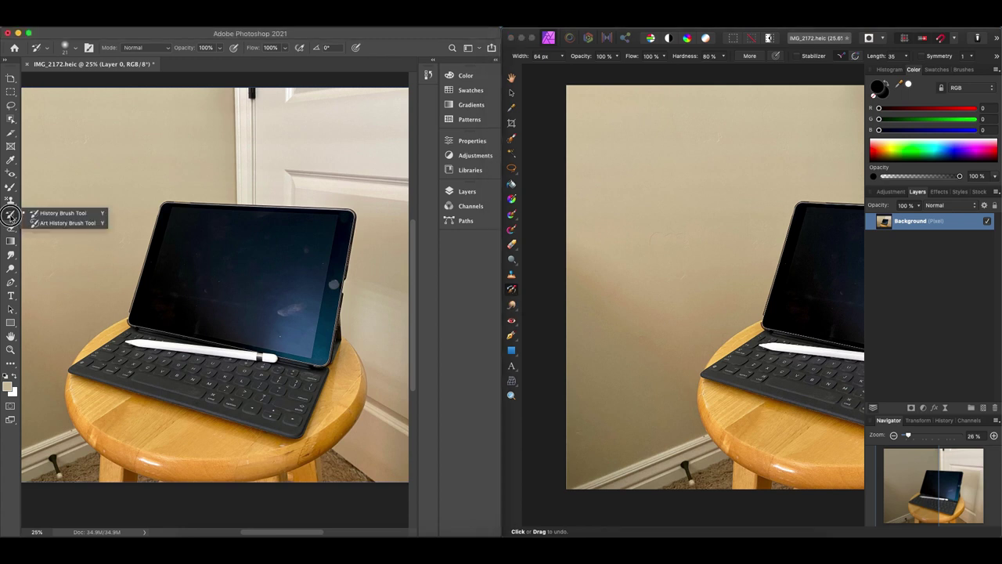
{"action": "left_click", "coordinate": [59, 223]}
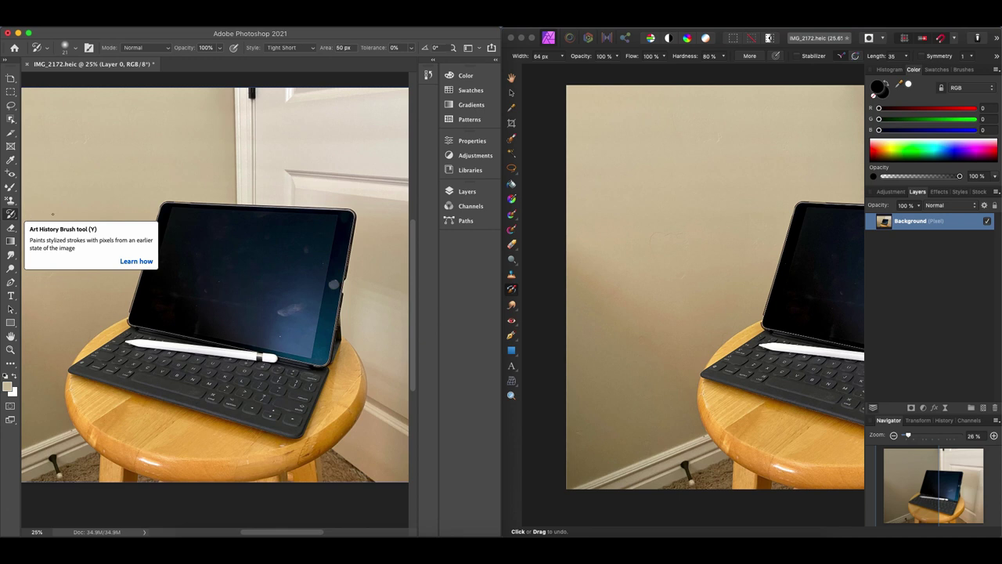
Activate the Eraser Tool in Photoshop and the Erase Brush Tool in Affinity Photo.
{"action": "left_click", "coordinate": [11, 227]}
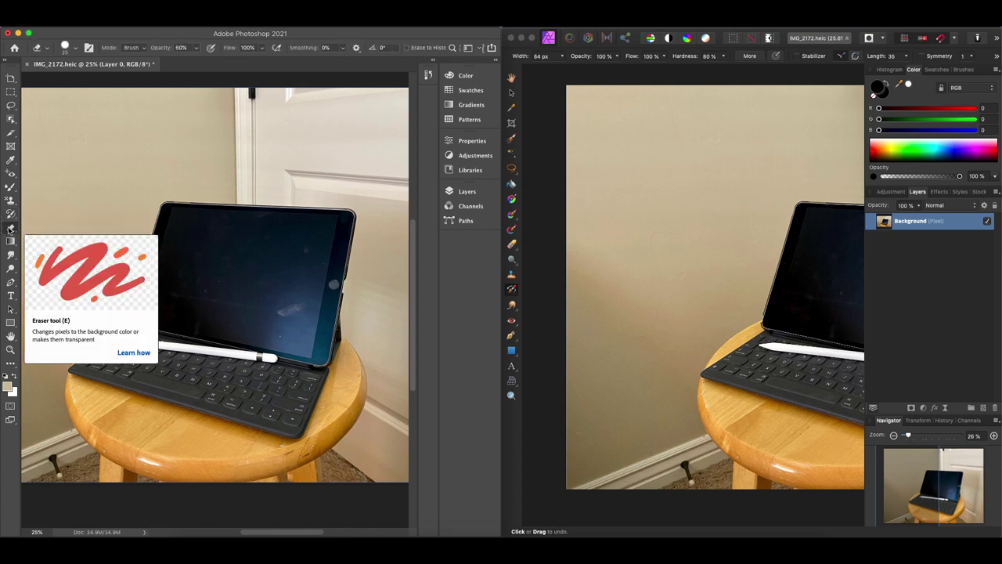
{"action": "left_click", "coordinate": [512, 247]}
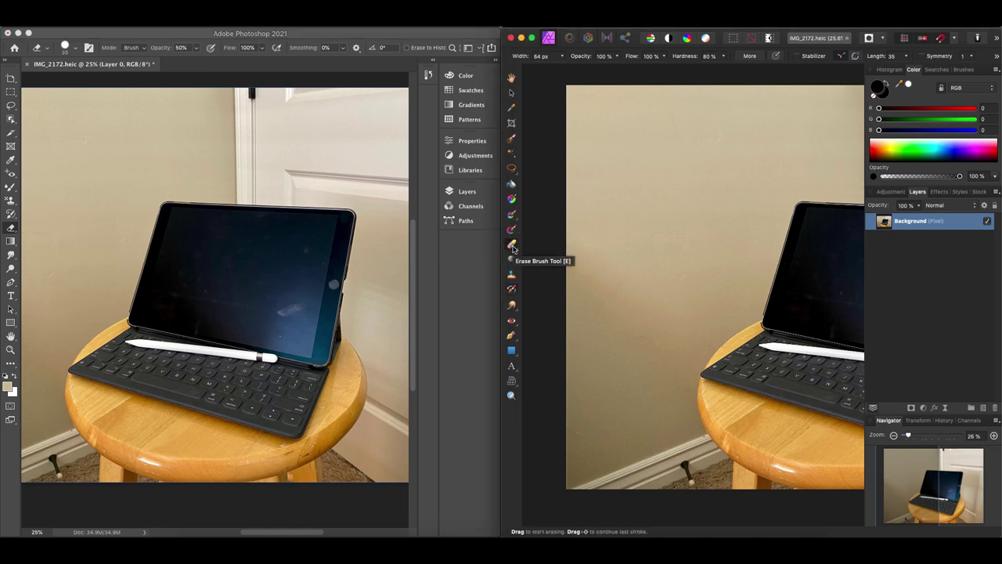
{"action": "left_click", "coordinate": [513, 249]}
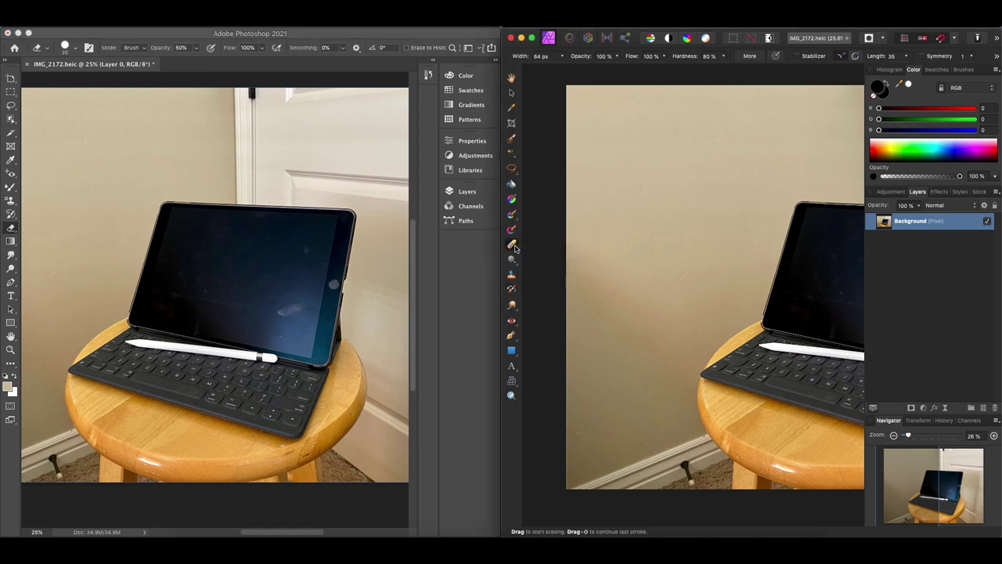
Activate the Background Eraser Tool in Photoshop and check Affinity Photo's erase tools for a counterpart.
{"action": "left_click", "coordinate": [11, 228]}
{"action": "left_click", "coordinate": [11, 228]}
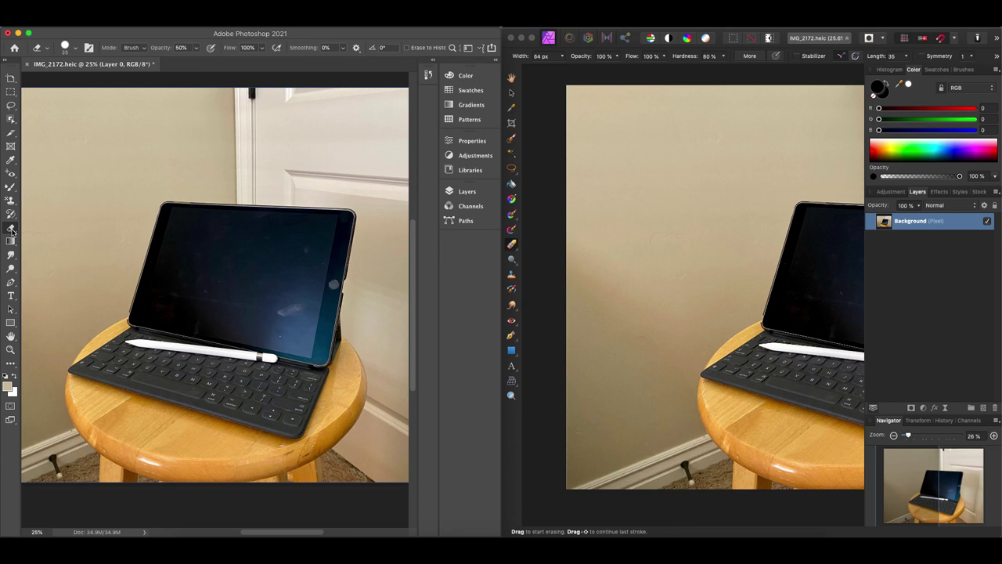
{"action": "left_click", "coordinate": [11, 229]}
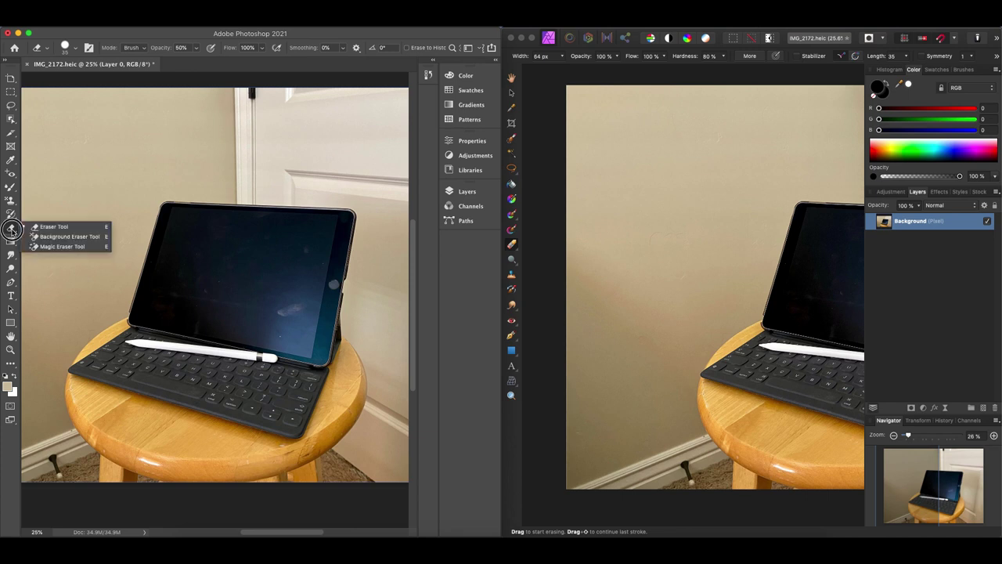
{"action": "left_click", "coordinate": [66, 237]}
{"action": "left_click", "coordinate": [512, 245]}
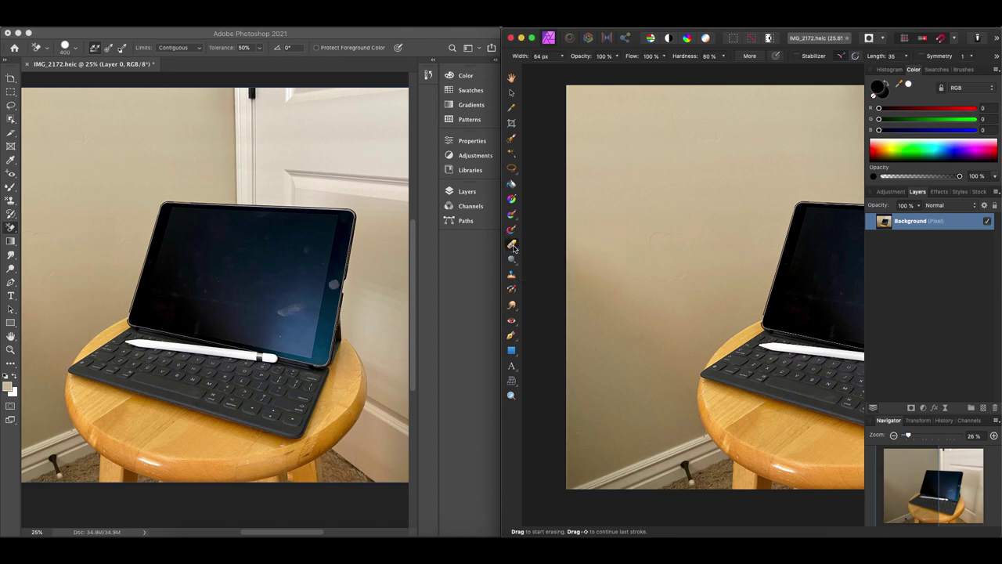
Activate the Magic Eraser Tool in Photoshop and the Flood Erase Tool in Affinity Photo.
{"action": "right_click", "coordinate": [11, 228]}
{"action": "left_click", "coordinate": [61, 247]}
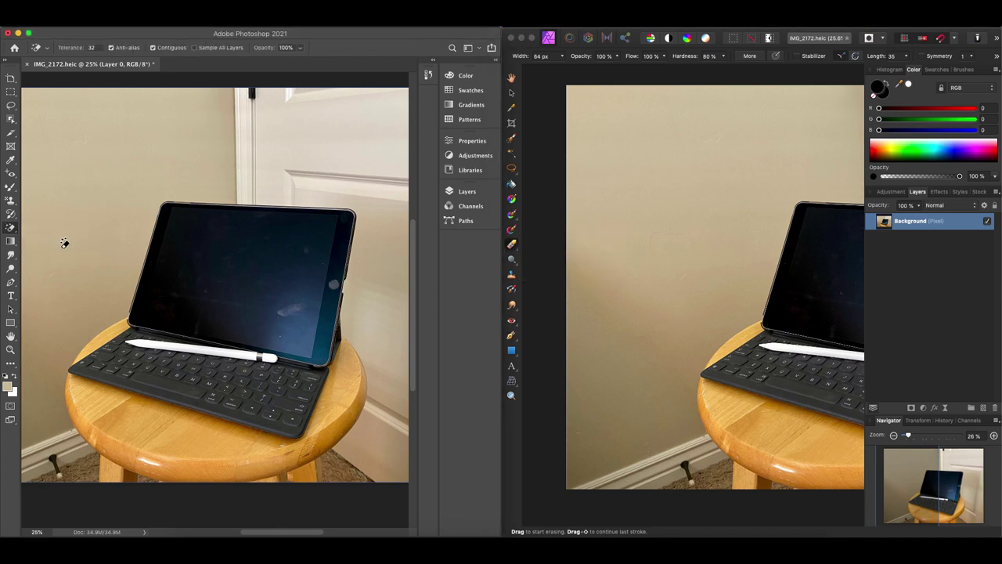
{"action": "left_click", "coordinate": [514, 246]}
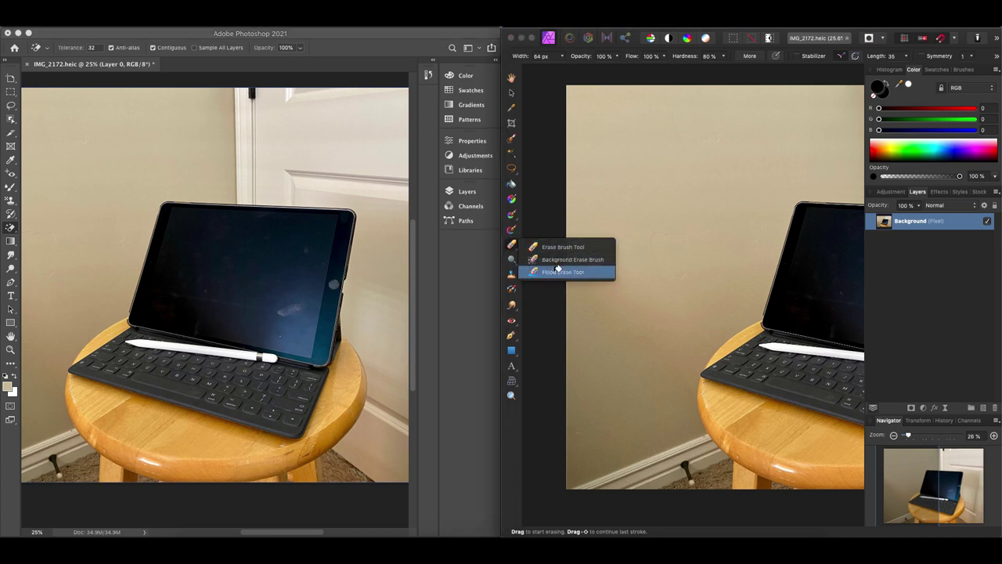
{"action": "left_click", "coordinate": [554, 272]}
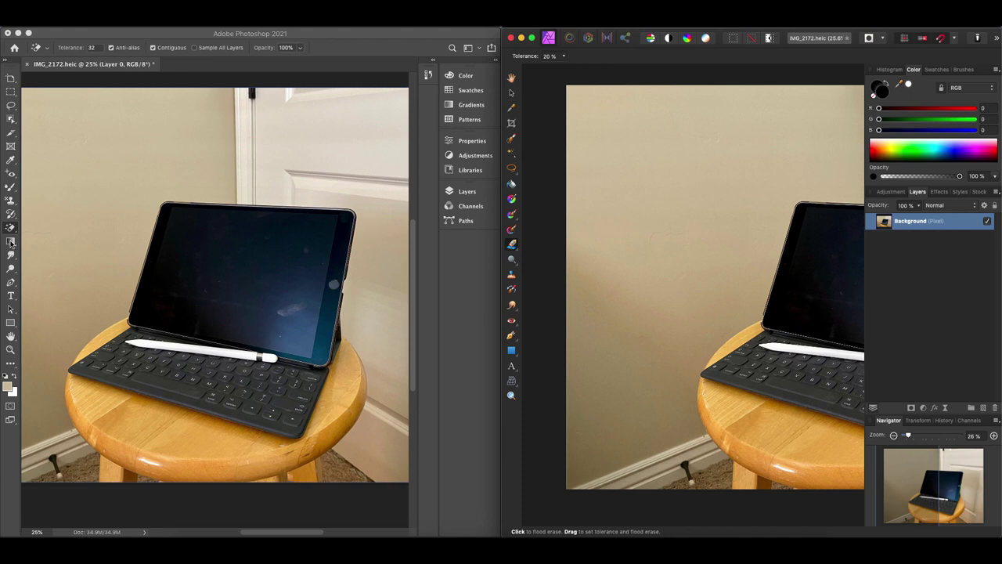
Activate the gradient tools in Photoshop and Affinity Photo and compare the gradient types each one offers.
{"action": "left_click", "coordinate": [10, 242]}
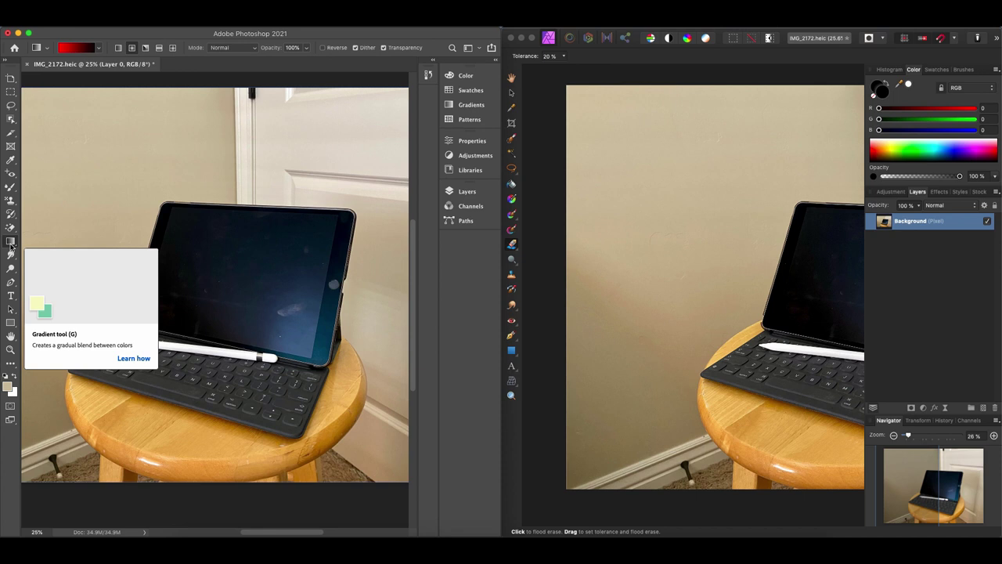
{"action": "left_click", "coordinate": [513, 200]}
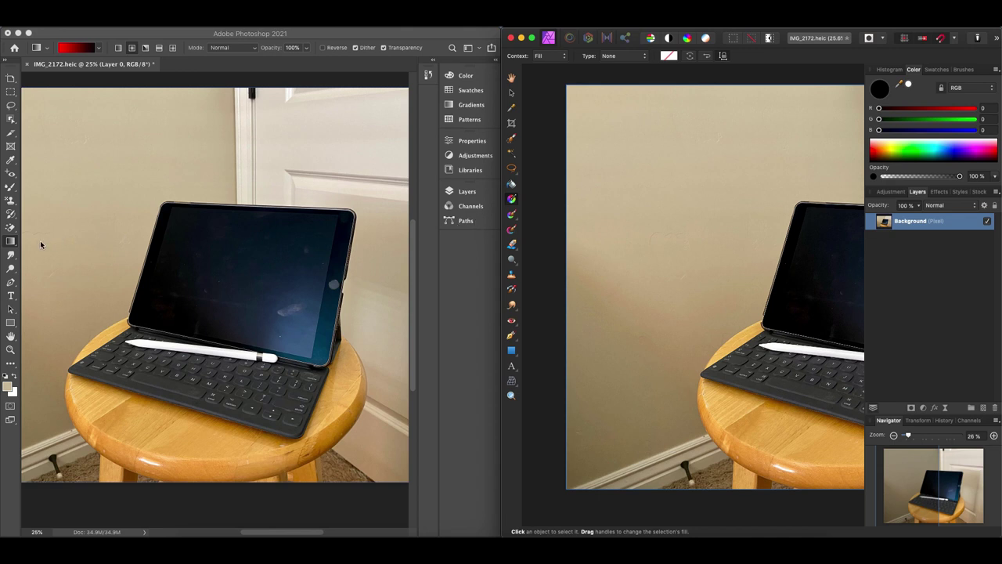
{"action": "left_click", "coordinate": [10, 242]}
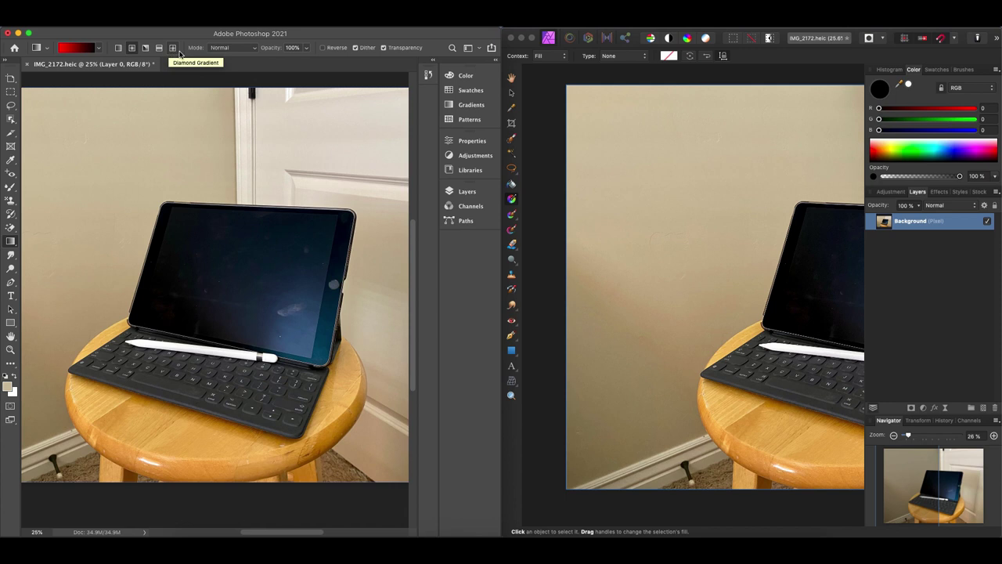
{"action": "left_click", "coordinate": [629, 58]}
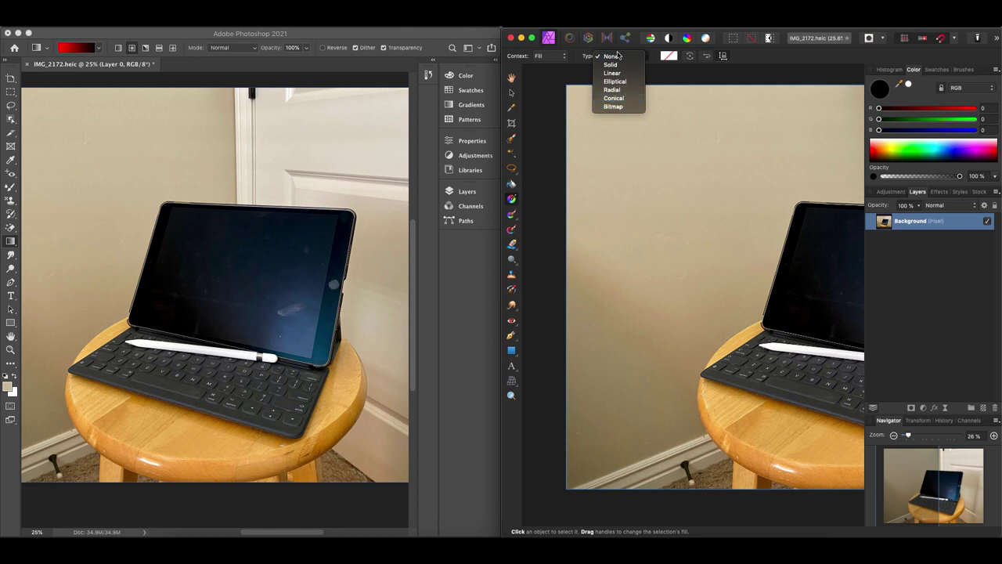
{"action": "left_click", "coordinate": [588, 61]}
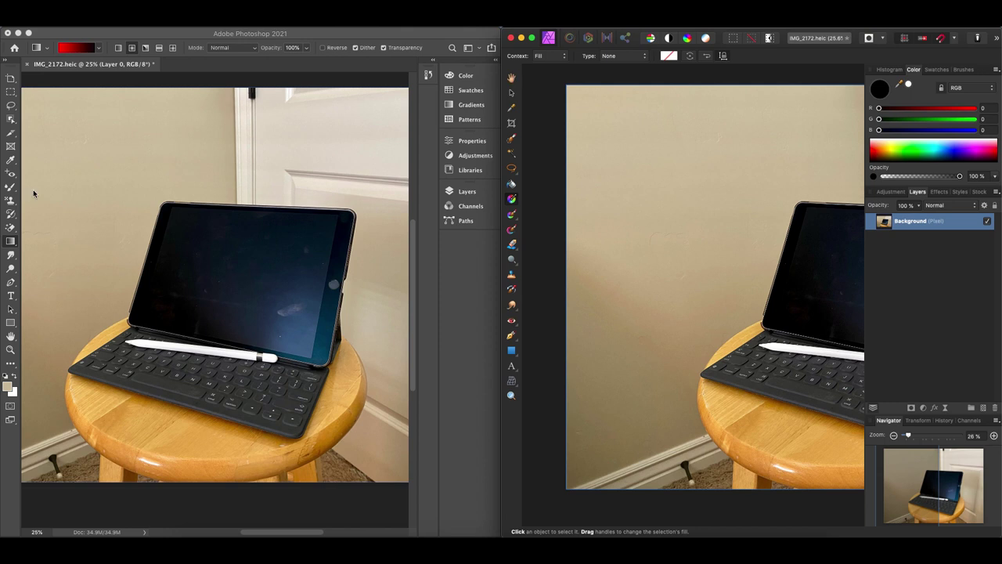
Activate the Paint Bucket Tool in Photoshop and the Flood Fill Tool in Affinity Photo.
{"action": "right_click", "coordinate": [10, 241]}
{"action": "left_click", "coordinate": [53, 250]}
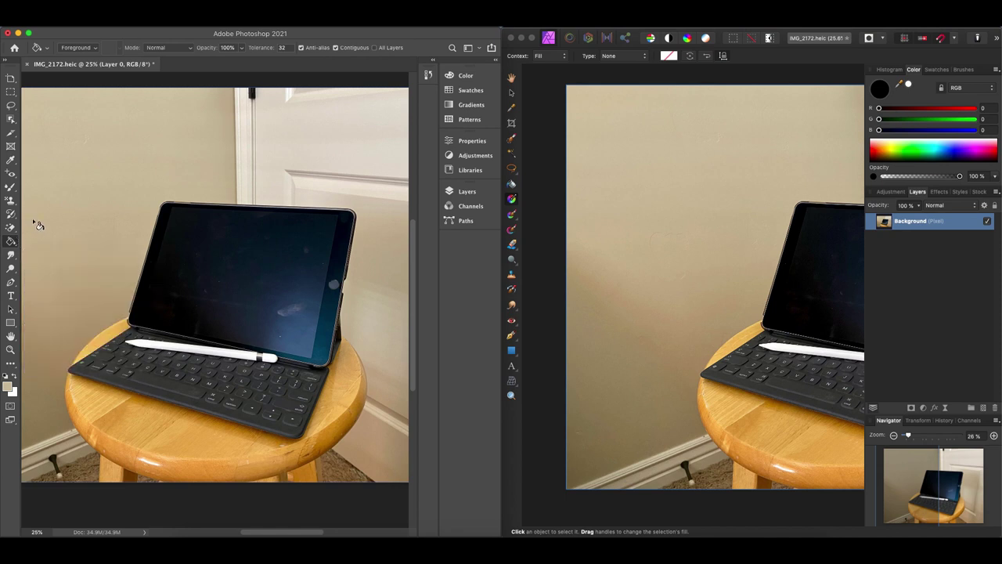
{"action": "left_click", "coordinate": [512, 185]}
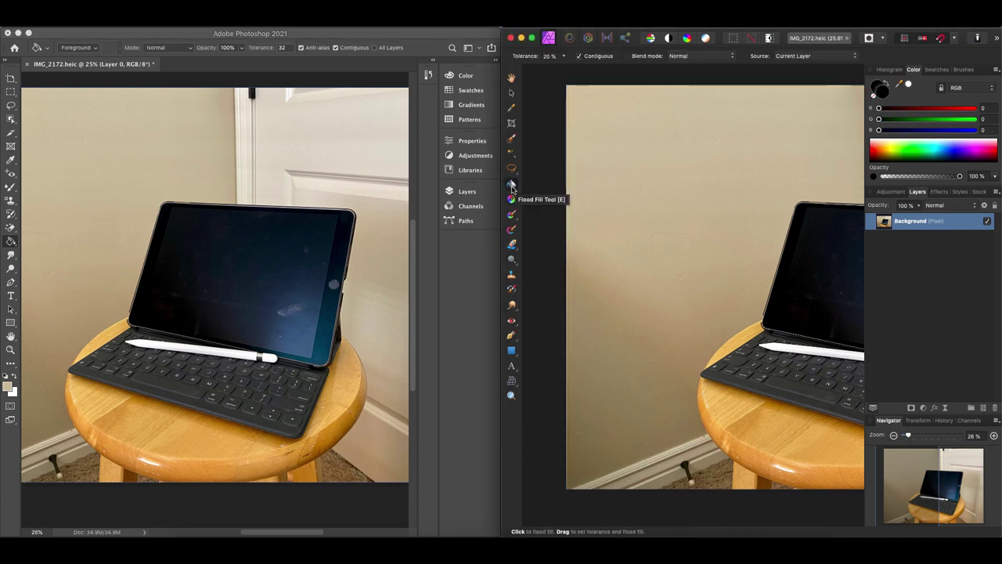
Activate the 3D Material Drop Tool in Photoshop.
{"action": "right_click", "coordinate": [11, 241]}
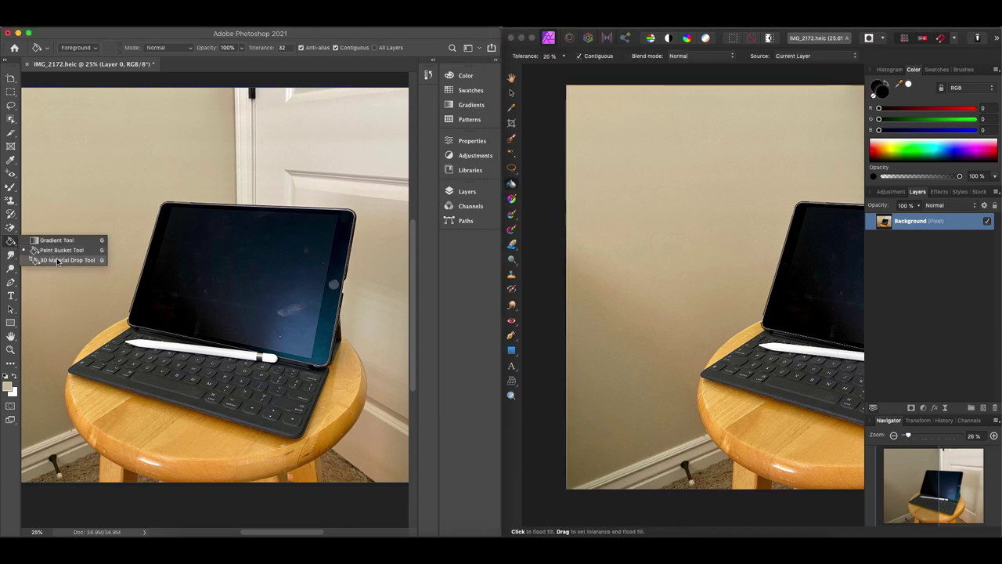
{"action": "left_click", "coordinate": [59, 261]}
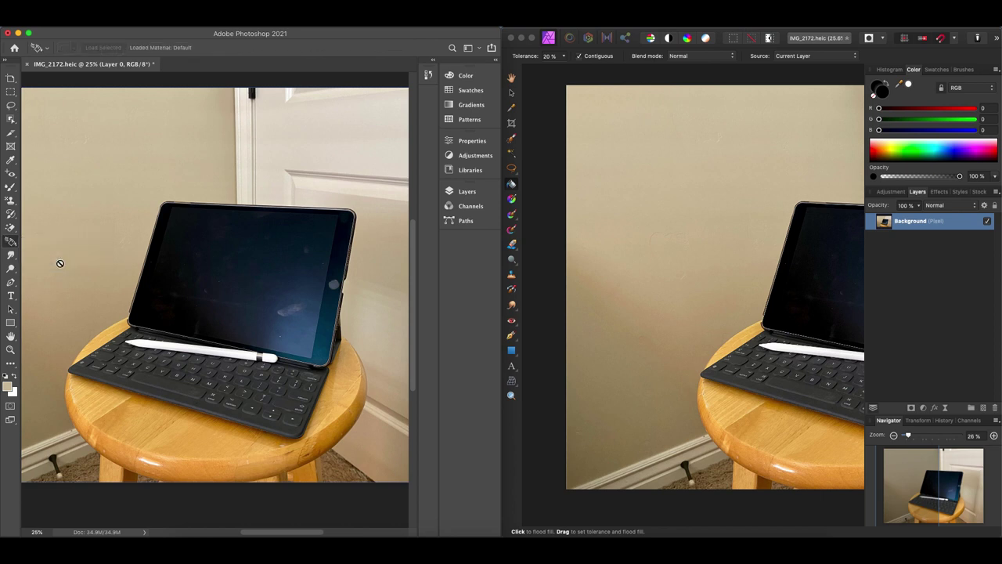
Activate the Smudge Tool in Photoshop and the Smudge Brush Tool in Affinity Photo.
{"action": "left_click", "coordinate": [11, 258]}
{"action": "right_click", "coordinate": [11, 257]}
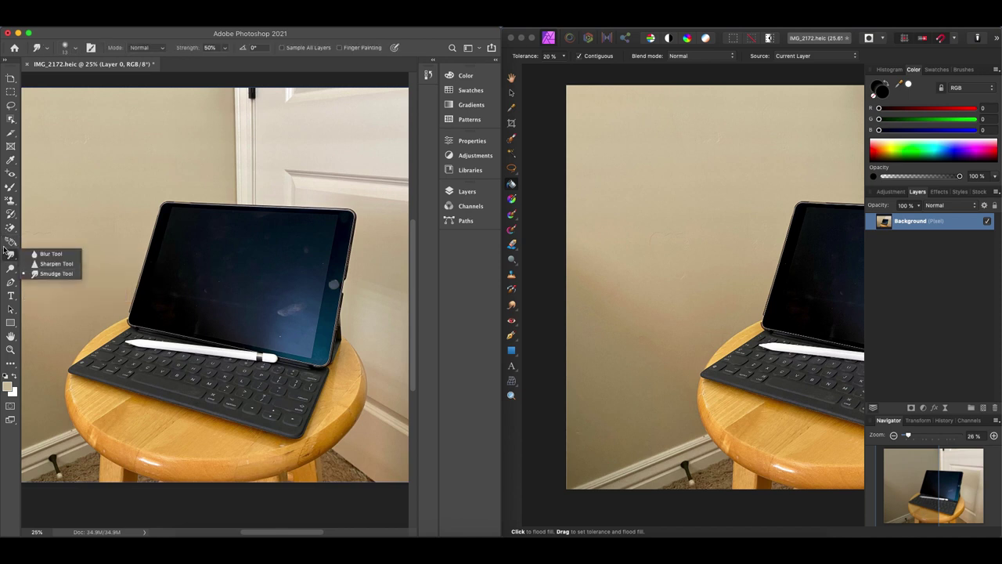
{"action": "left_click", "coordinate": [11, 256]}
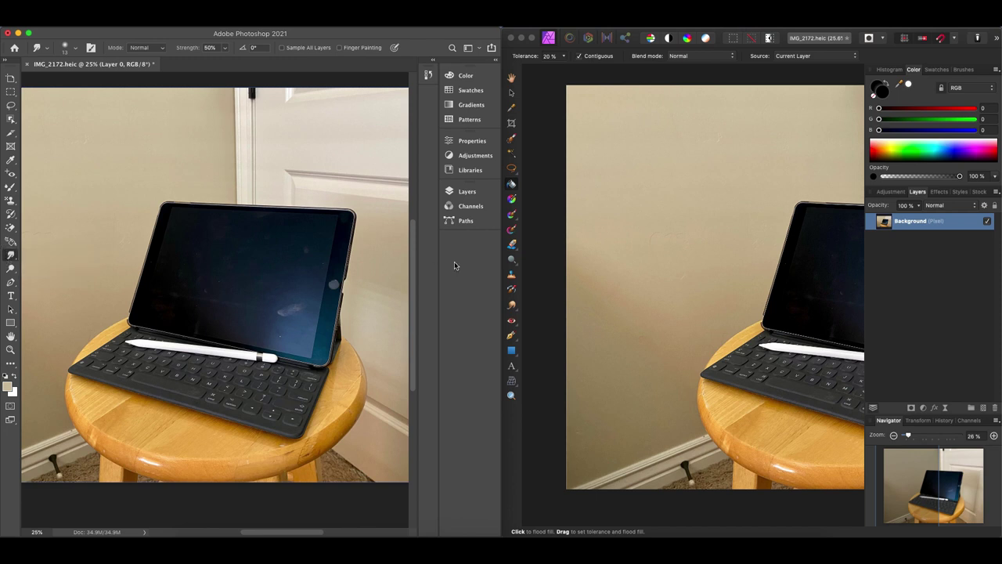
{"action": "left_click", "coordinate": [512, 305]}
{"action": "left_click", "coordinate": [511, 305]}
Activate the Blur Tool in Photoshop and the Blur Brush Tool in Affinity Photo.
{"action": "left_click", "coordinate": [512, 306]}
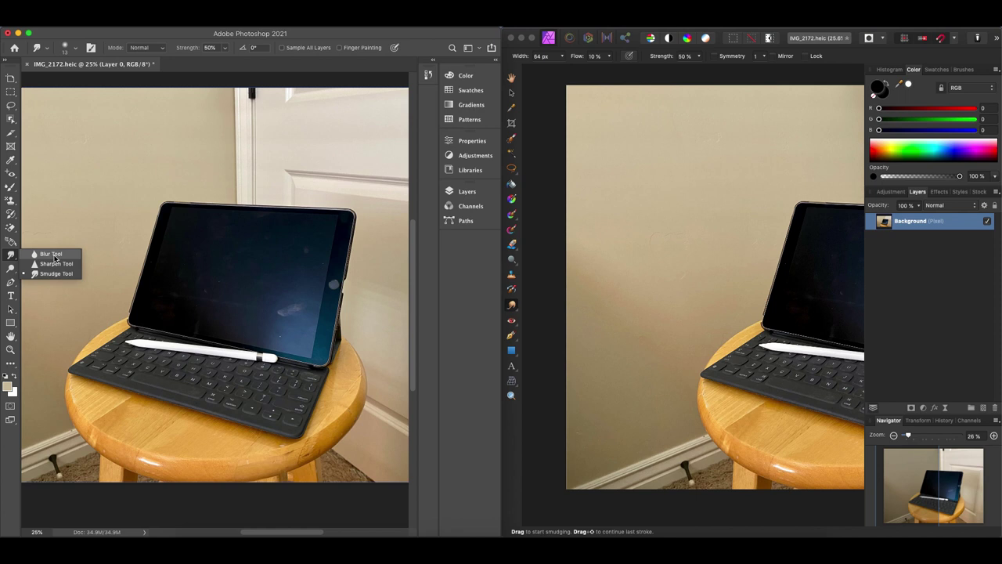
{"action": "left_click", "coordinate": [513, 308]}
{"action": "left_click", "coordinate": [548, 308]}
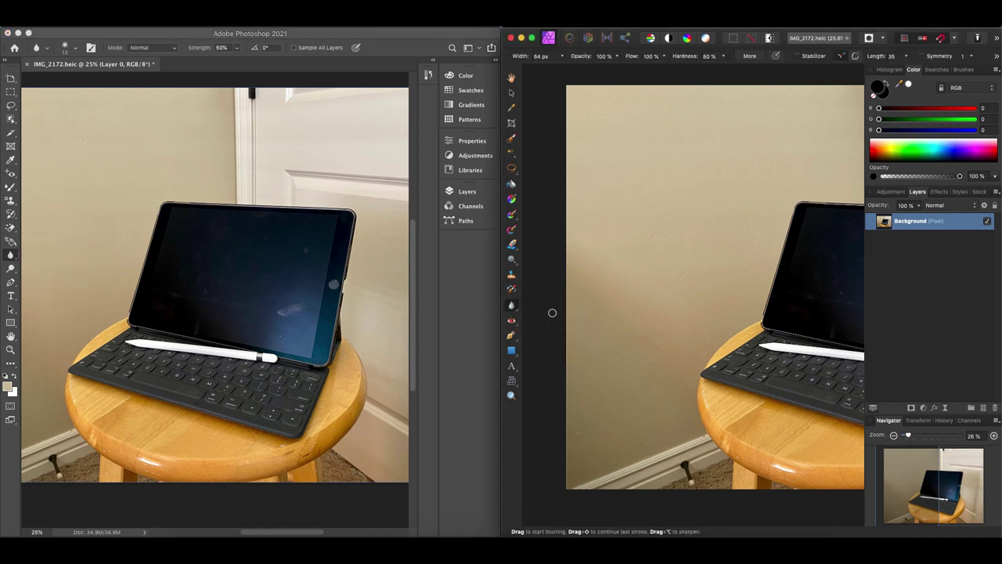
Activate the Sharpen Tool in Photoshop and the Sharpen Brush Tool in Affinity Photo.
{"action": "left_click", "coordinate": [11, 258]}
{"action": "left_click", "coordinate": [62, 264]}
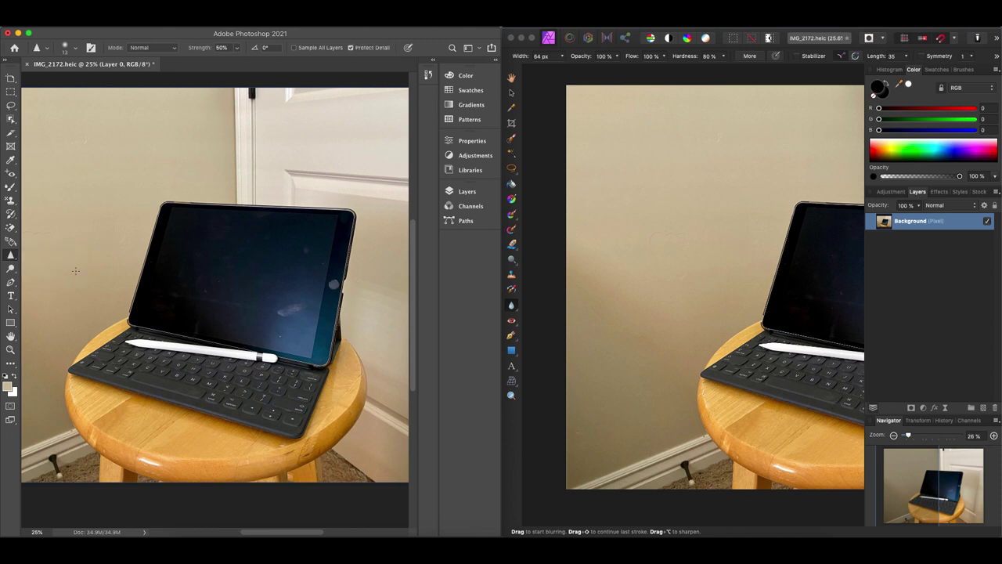
{"action": "left_click", "coordinate": [510, 307]}
{"action": "left_click", "coordinate": [512, 308]}
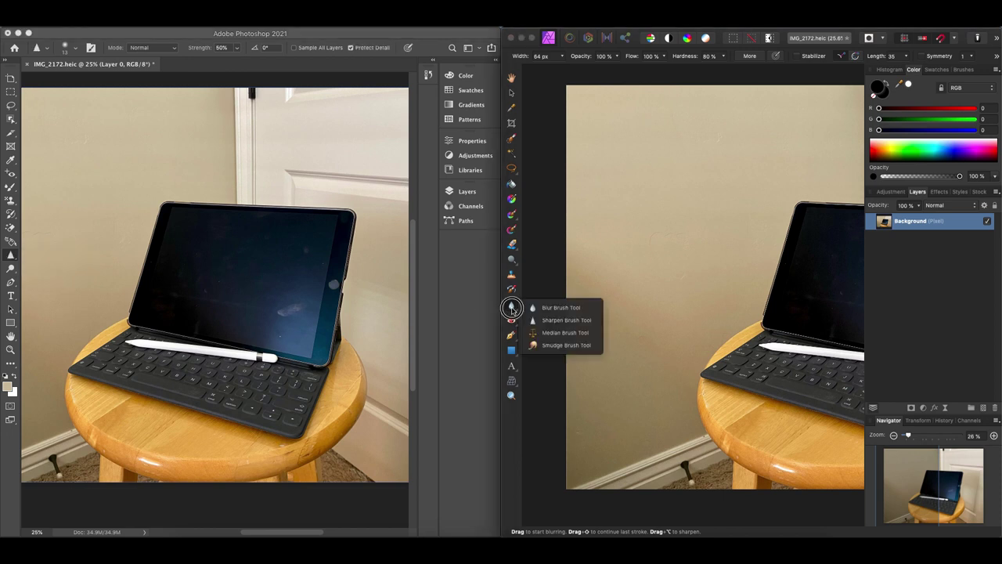
{"action": "left_click", "coordinate": [555, 320]}
{"action": "left_click", "coordinate": [512, 307]}
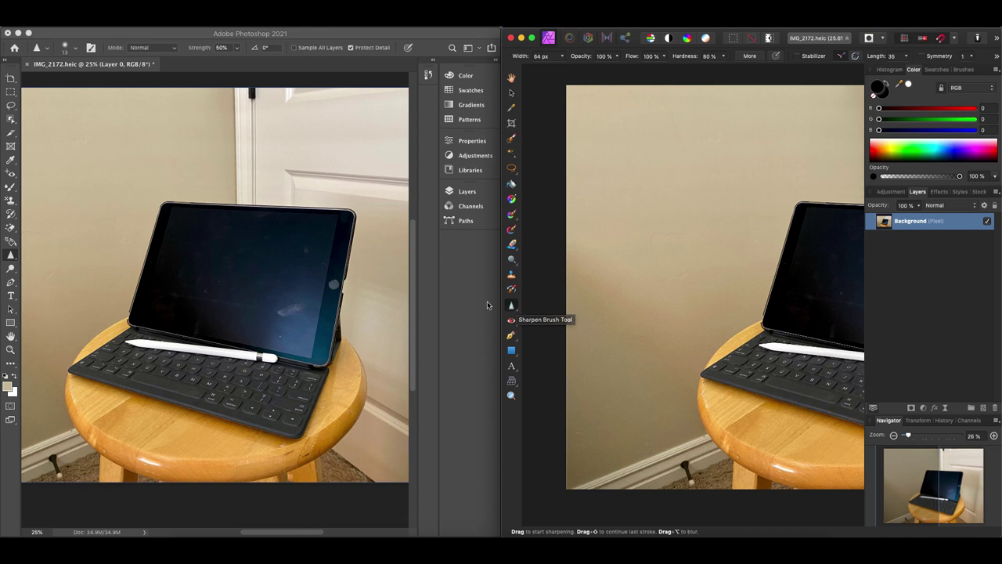
Activate the Dodge Tool in Photoshop and the Dodge Brush Tool in Affinity Photo.
{"action": "left_click", "coordinate": [13, 270]}
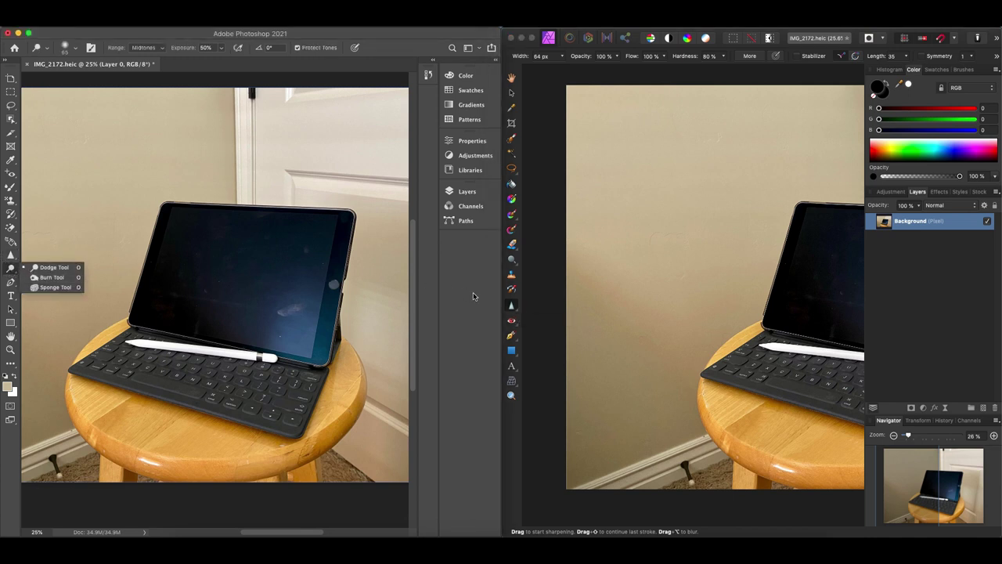
{"action": "left_click", "coordinate": [512, 261]}
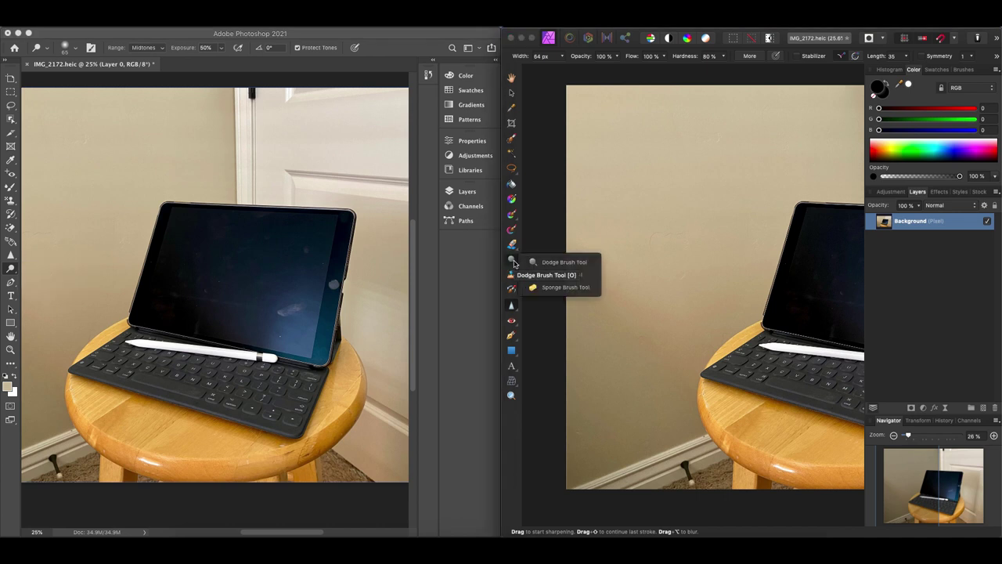
{"action": "left_click", "coordinate": [557, 262]}
Activate the Burn Tool in Photoshop and the Burn Brush Tool in Affinity Photo.
{"action": "left_click", "coordinate": [10, 269]}
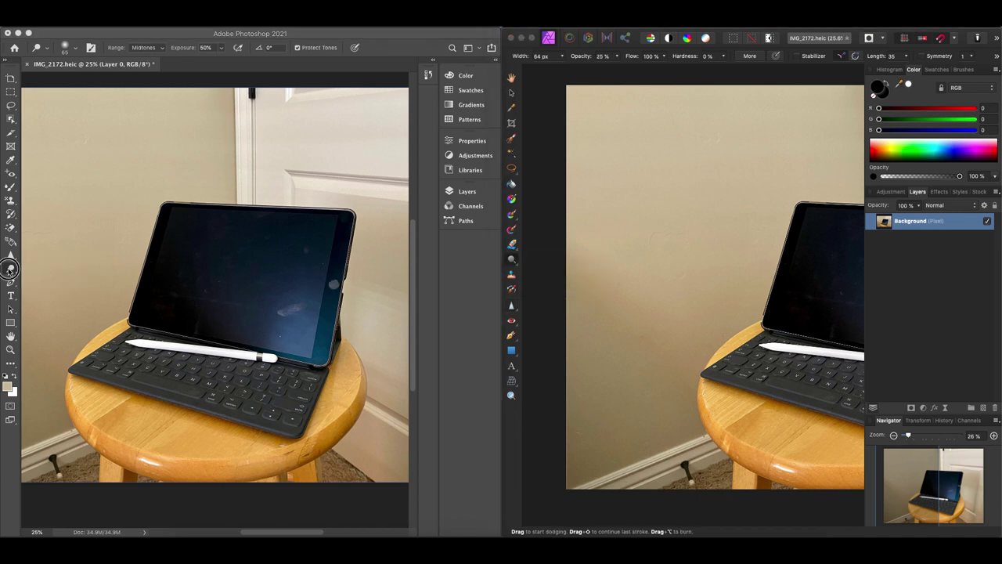
{"action": "left_click", "coordinate": [62, 277]}
{"action": "left_click", "coordinate": [512, 260]}
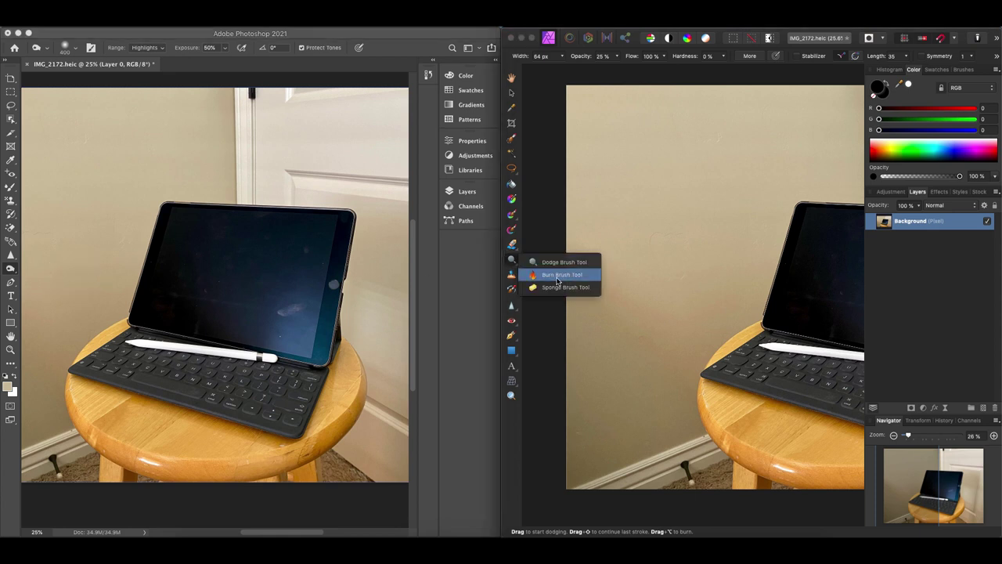
{"action": "left_click", "coordinate": [557, 276]}
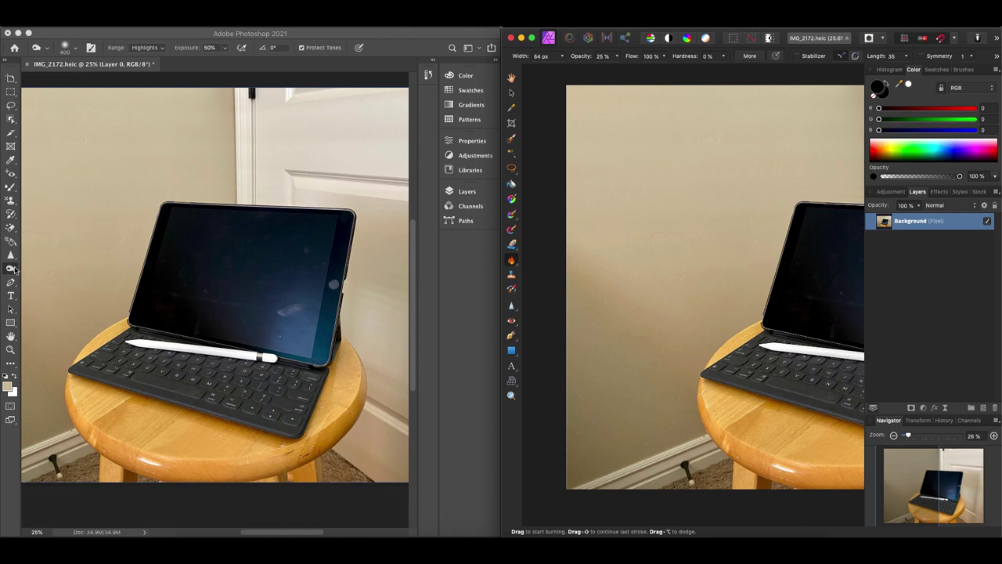
Activate the Sponge Tool in Photoshop and the Sponge Brush Tool in Affinity Photo.
{"action": "left_click", "coordinate": [11, 269]}
{"action": "left_click", "coordinate": [47, 292]}
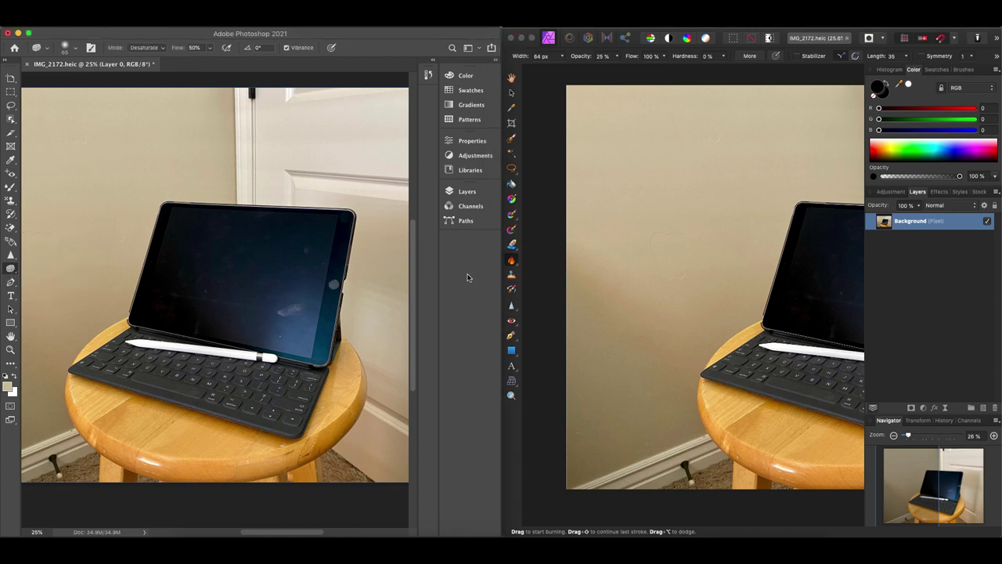
{"action": "left_click", "coordinate": [513, 264]}
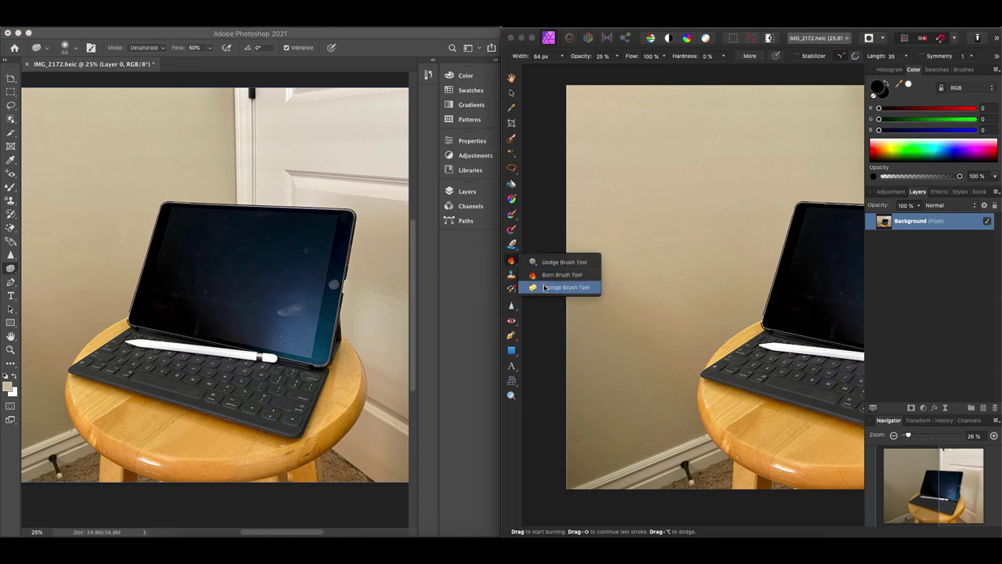
{"action": "left_click", "coordinate": [543, 285]}
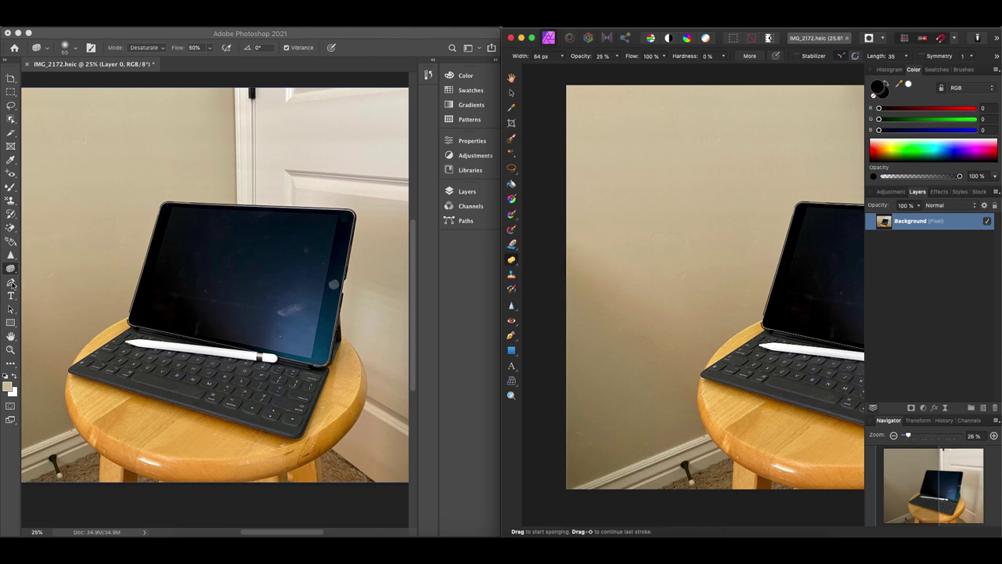
Activate the Pen Tool in Photoshop and Affinity Photo and compare the pen and point tools each one offers.
{"action": "left_click", "coordinate": [11, 284]}
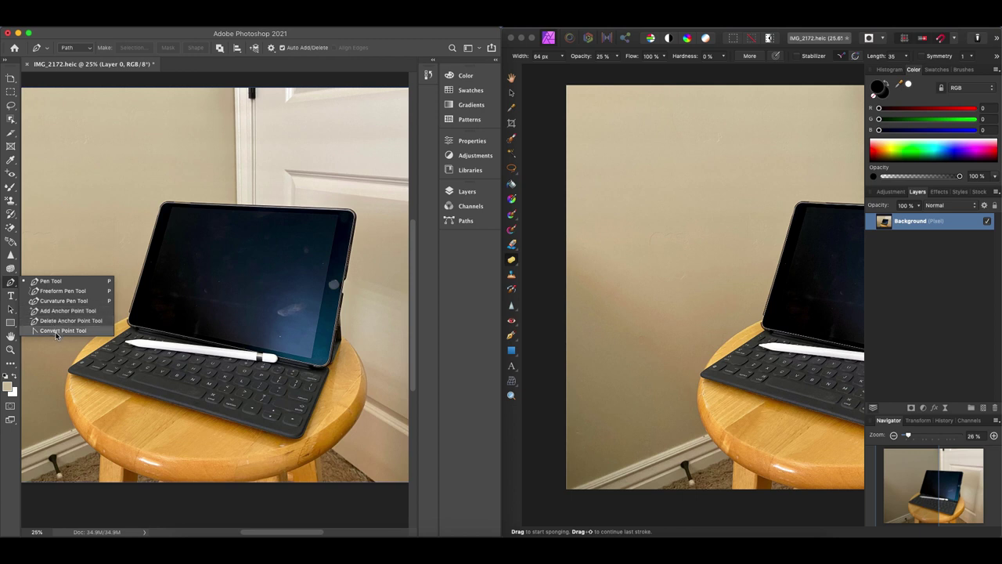
{"action": "left_click", "coordinate": [12, 285]}
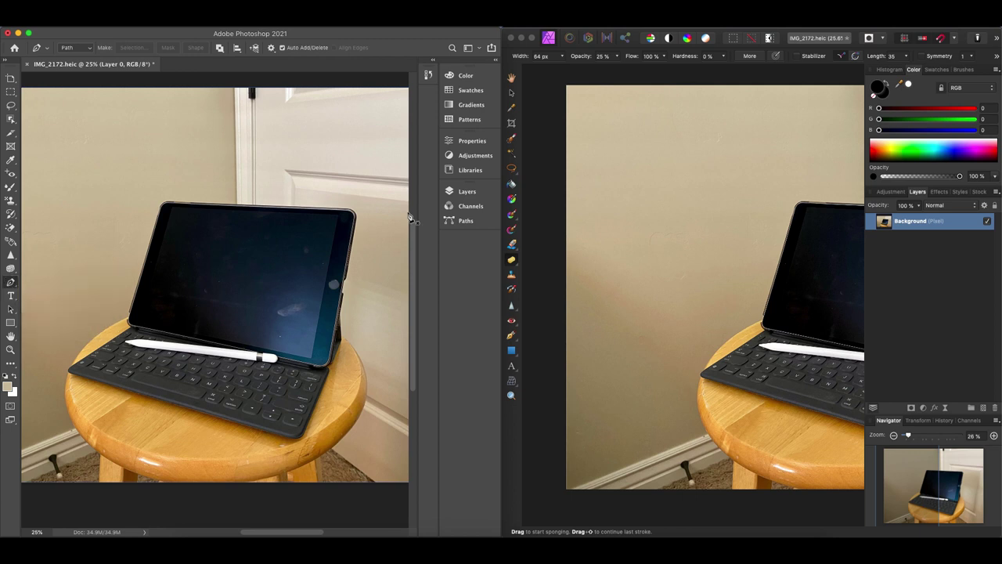
{"action": "left_click", "coordinate": [512, 338]}
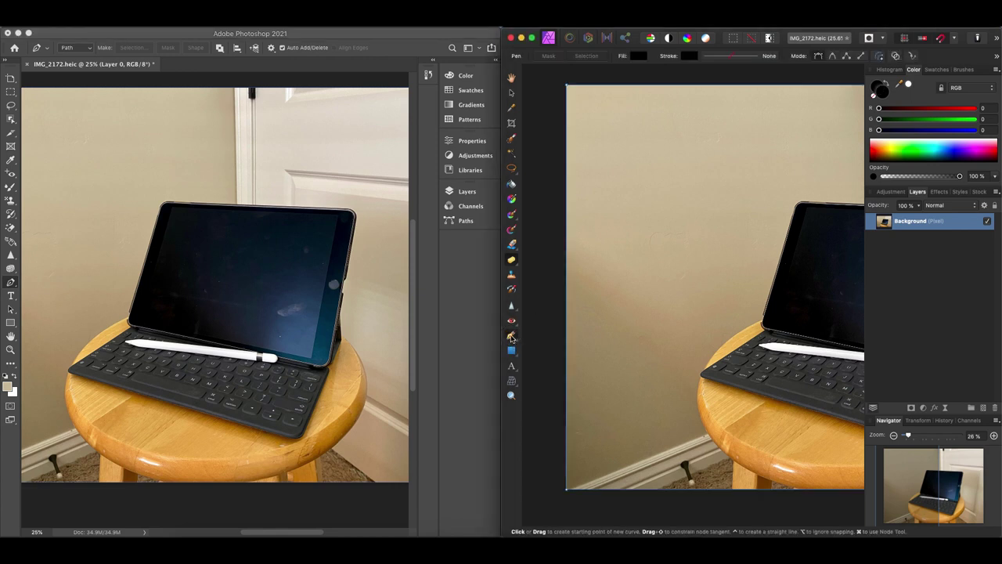
{"action": "left_click", "coordinate": [512, 338]}
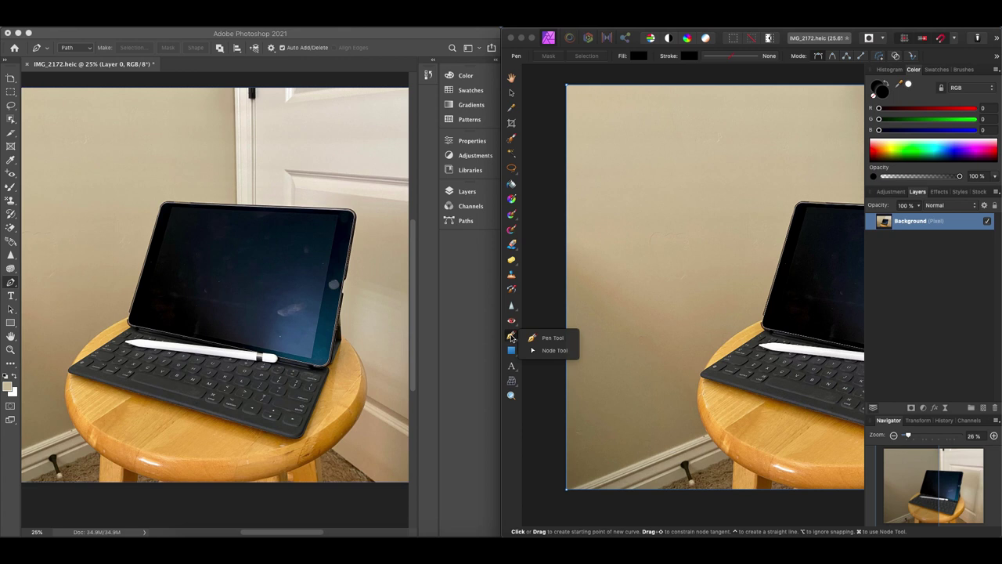
{"action": "left_click", "coordinate": [512, 338]}
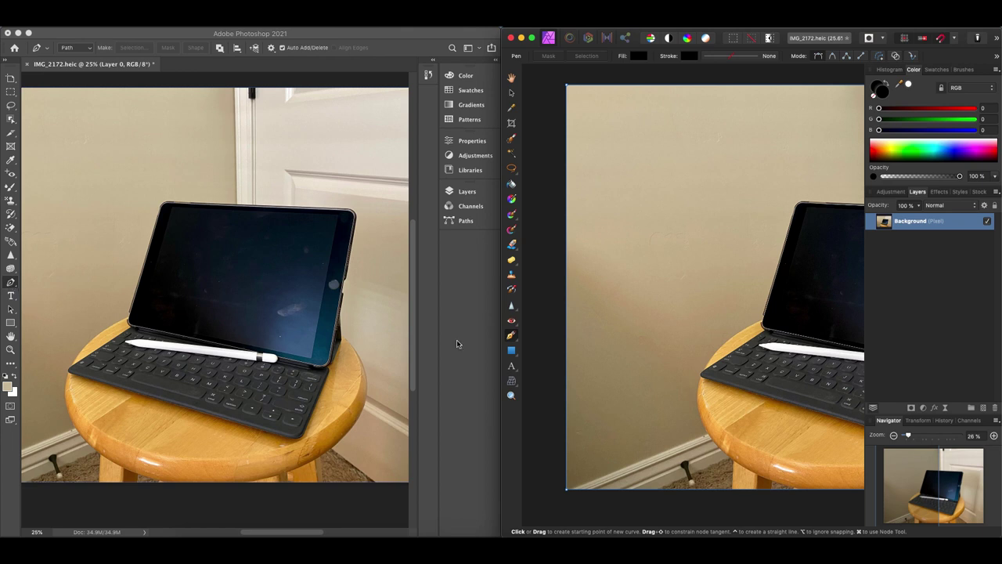
{"action": "left_click", "coordinate": [12, 283]}
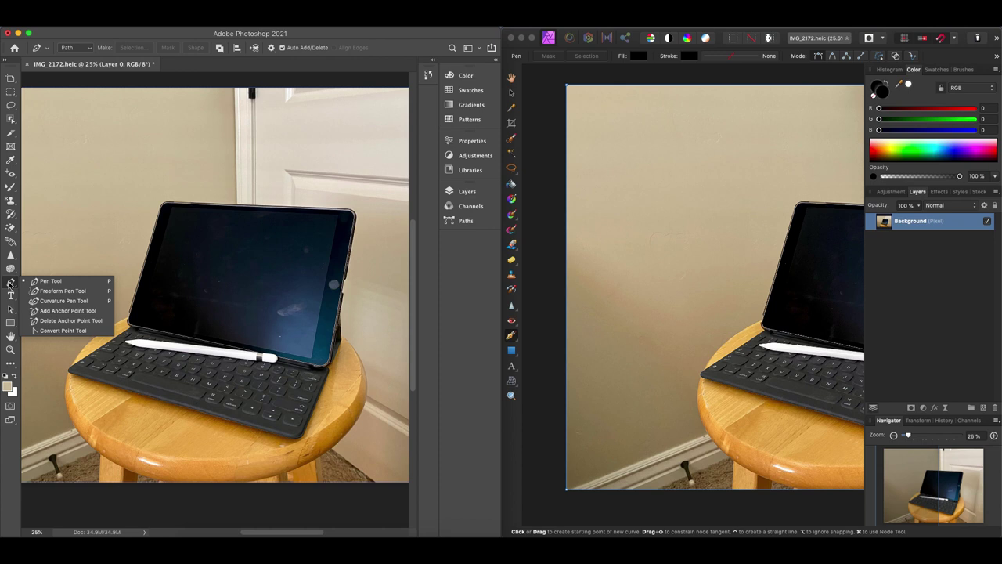
{"action": "left_click", "coordinate": [10, 284]}
{"action": "left_click", "coordinate": [11, 284]}
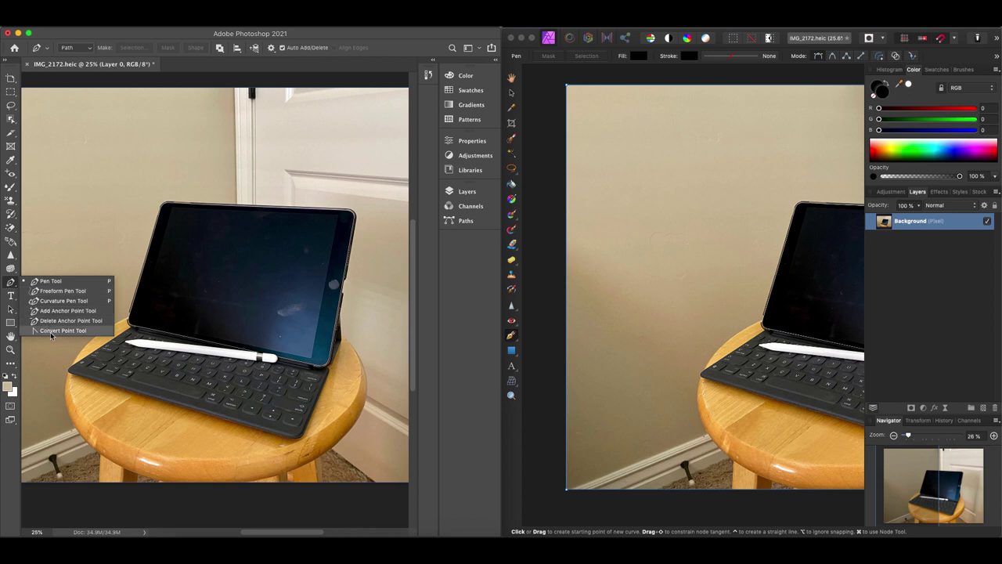
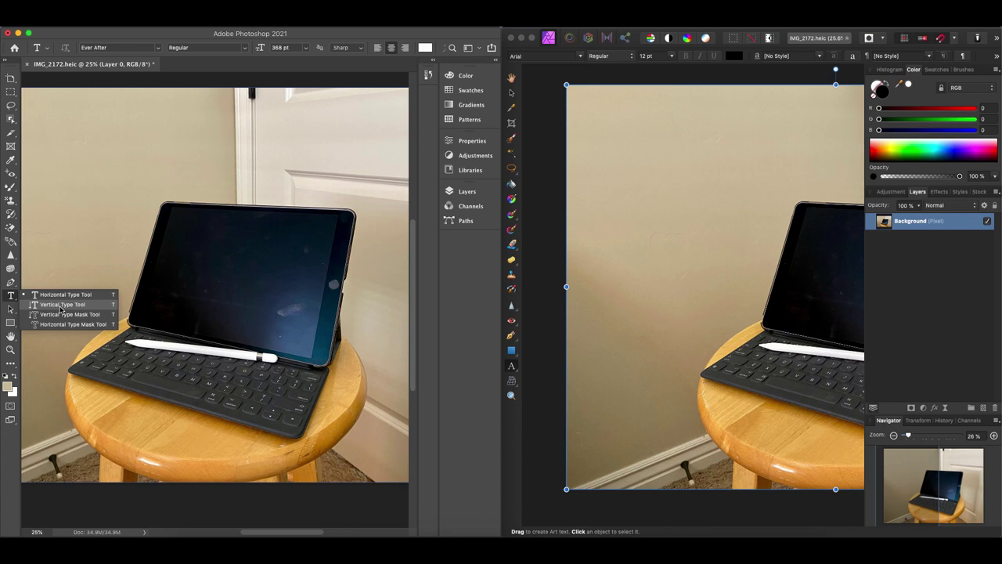
Compare Affinity Photo's text tools with Photoshop's horizontal, vertical and mask type tools.
{"action": "left_click", "coordinate": [513, 368]}
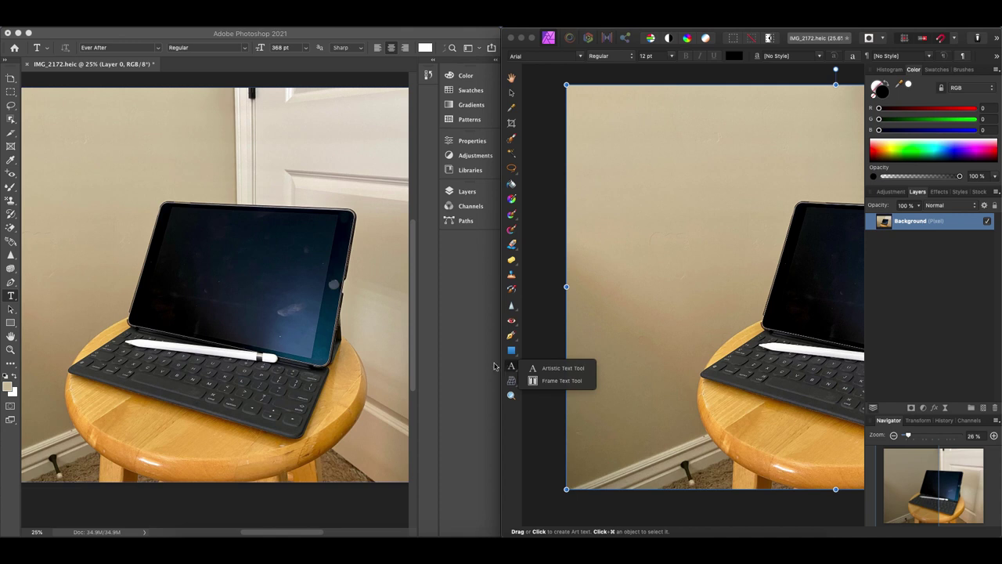
{"action": "left_click", "coordinate": [11, 295]}
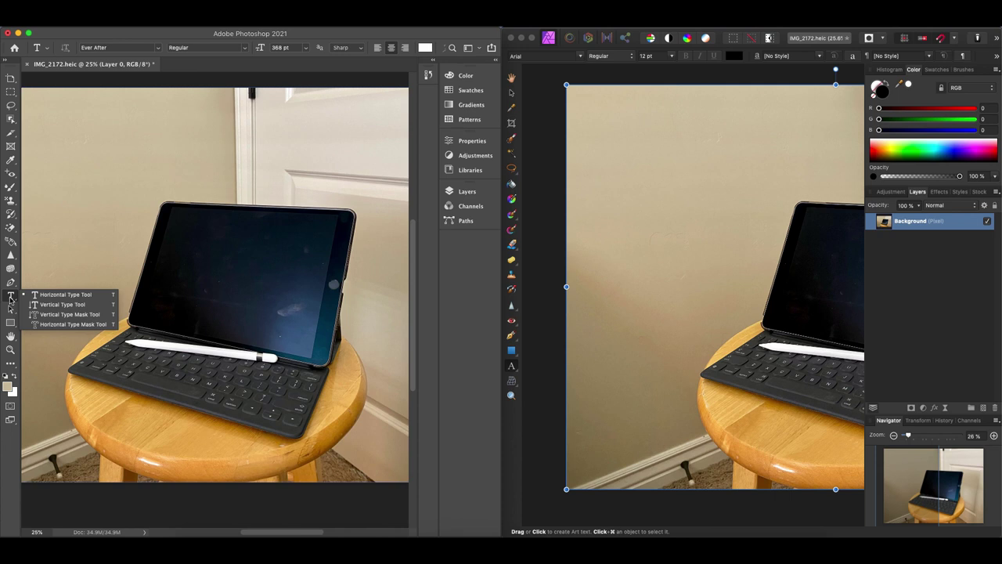
{"action": "left_click", "coordinate": [11, 299]}
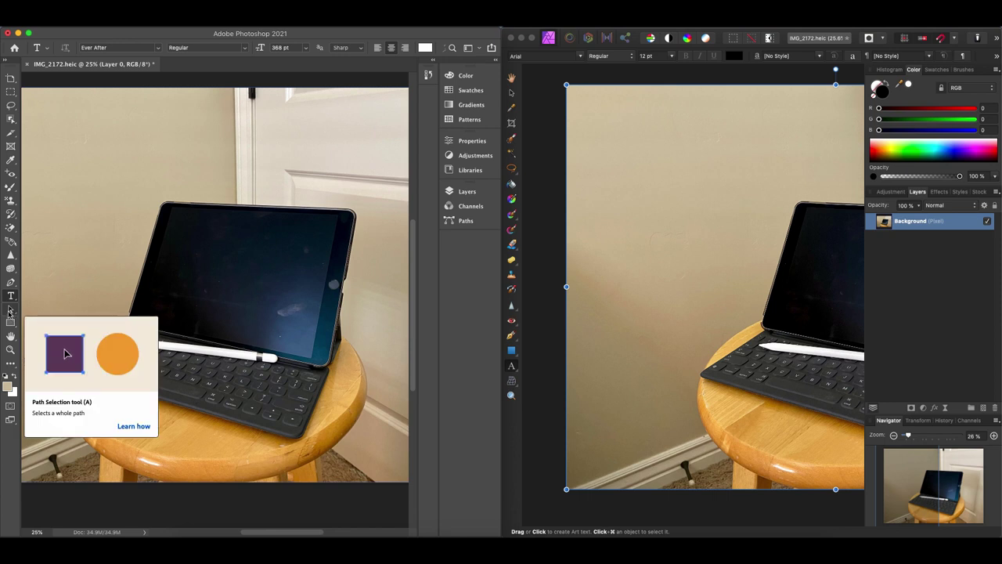
Activate the Path Selection Tool in Photoshop and check the Direct Selection Tool grouped with it.
{"action": "left_click", "coordinate": [10, 311]}
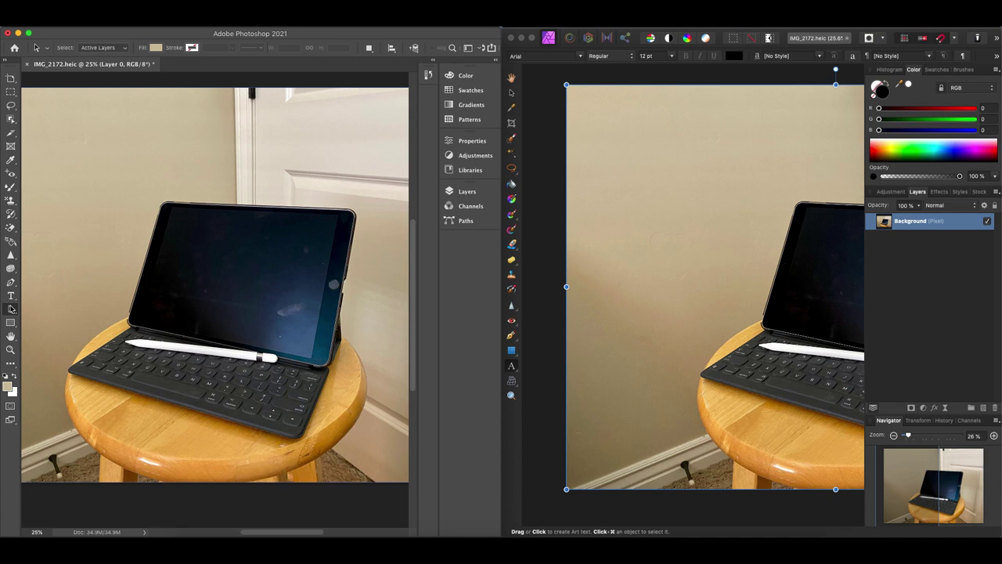
{"action": "left_click", "coordinate": [11, 310]}
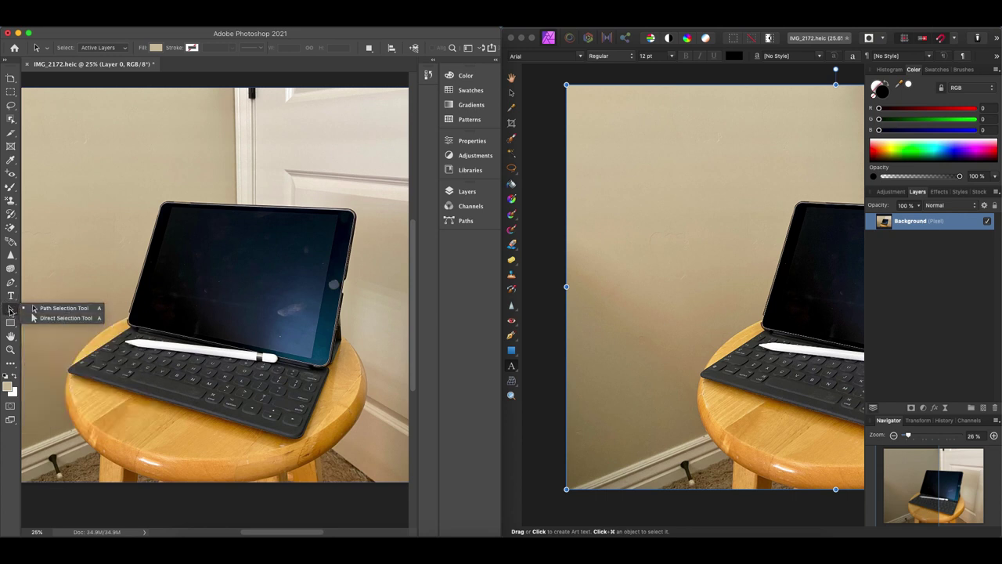
{"action": "left_click", "coordinate": [61, 319]}
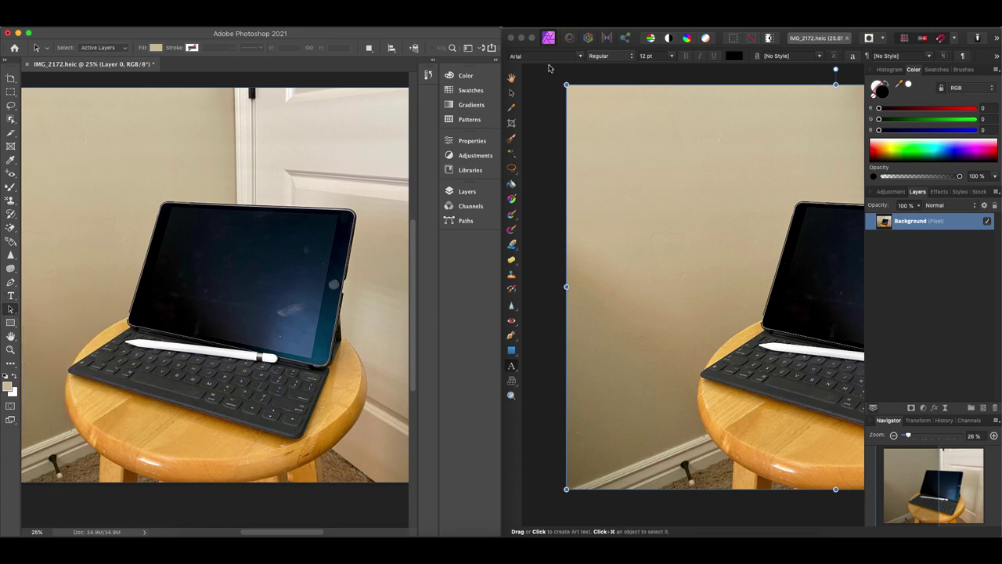
Check Affinity Photo's Move Tool and Node Tool as path selection counterparts, and reactivate its Pen Tool.
{"action": "left_click", "coordinate": [511, 93]}
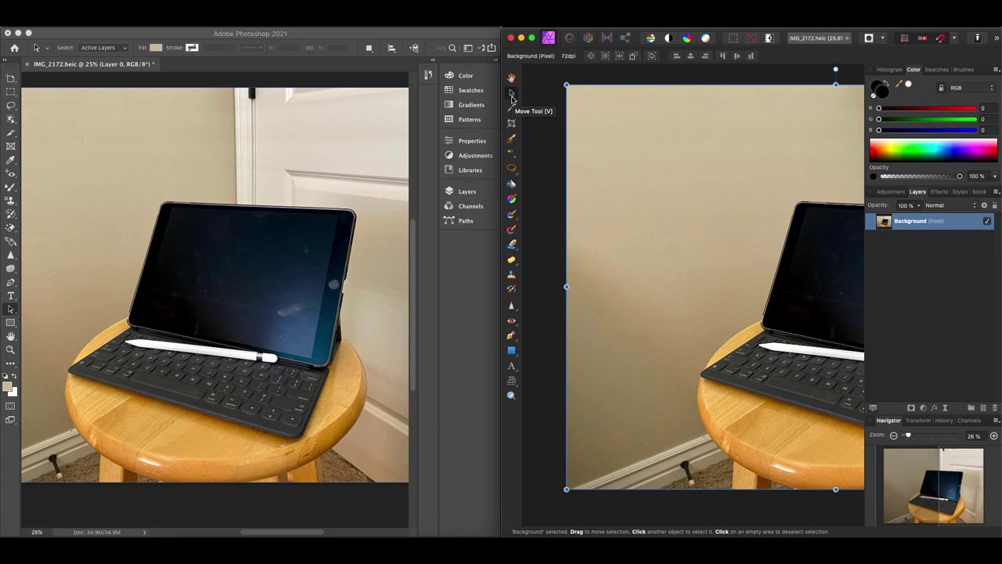
{"action": "left_click", "coordinate": [511, 337]}
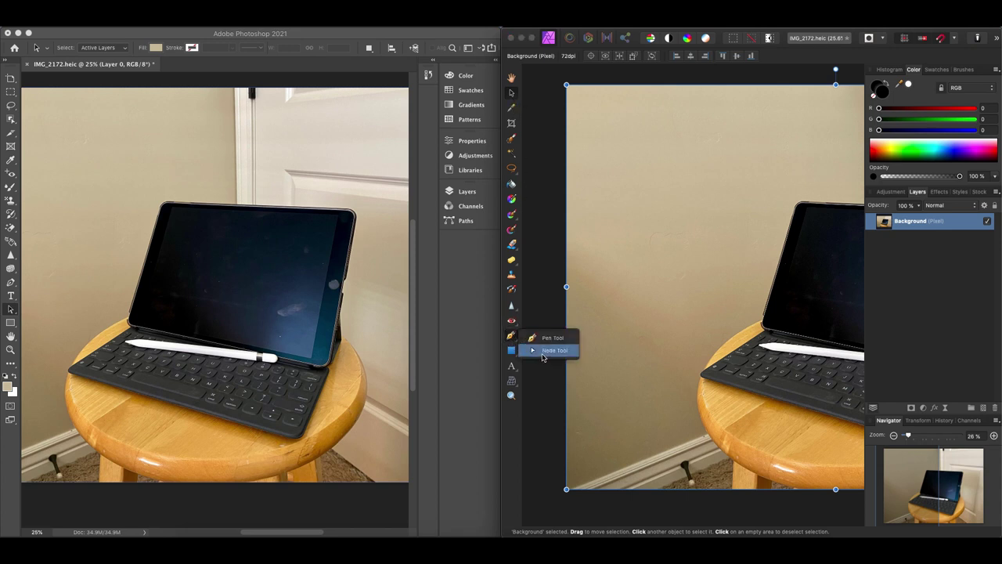
{"action": "left_click", "coordinate": [551, 337]}
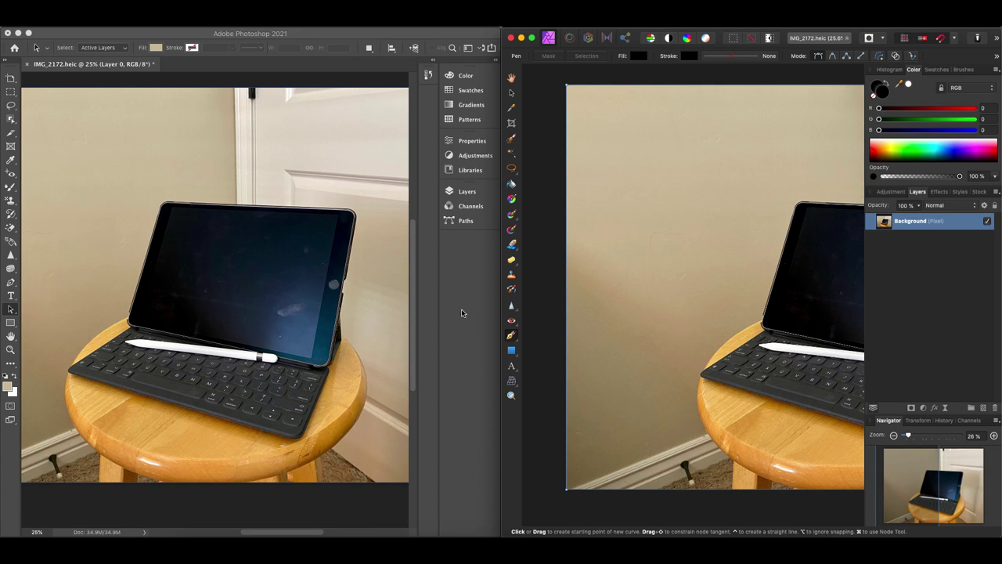
Compare Photoshop's shape tools with Affinity Photo's larger shape set, activating the Rectangle Tool in both and Photoshop's Custom Shape Tool.
{"action": "left_click", "coordinate": [11, 324]}
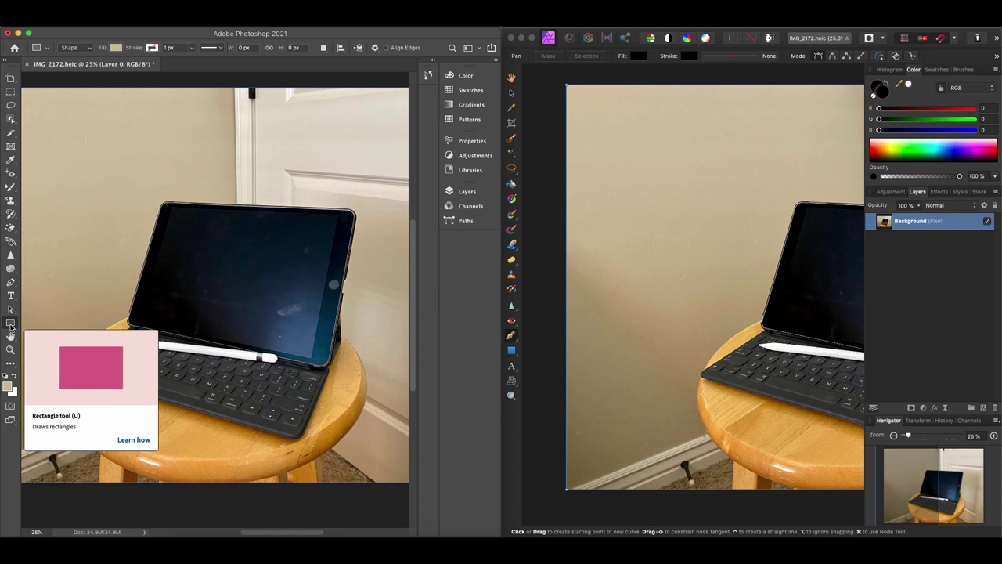
{"action": "left_click", "coordinate": [10, 323]}
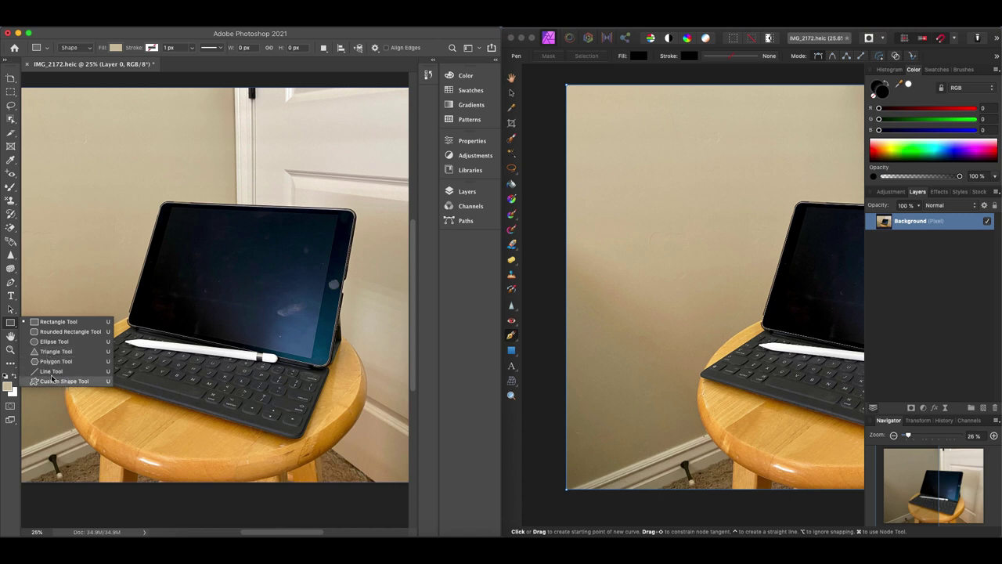
{"action": "left_click", "coordinate": [513, 352]}
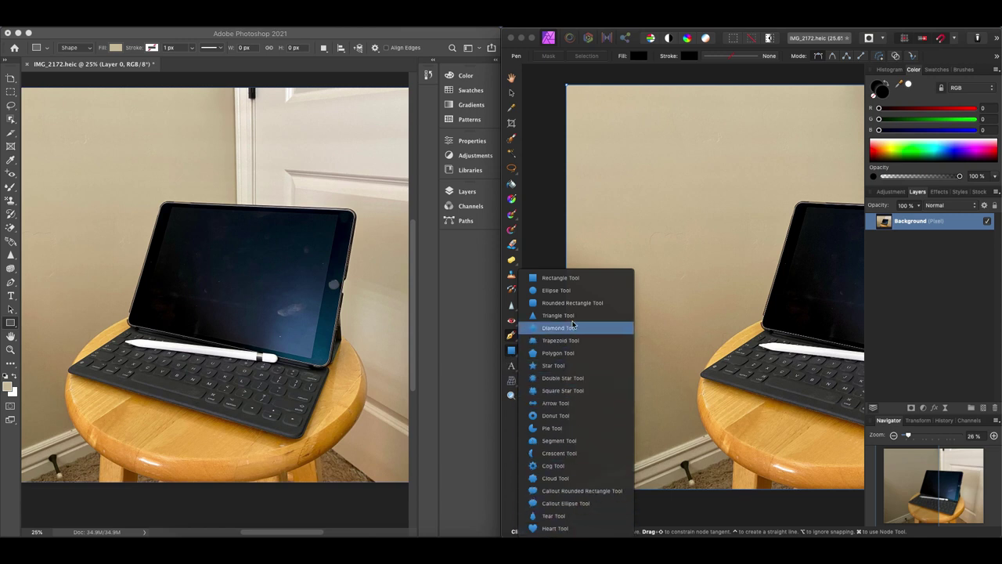
{"action": "left_click", "coordinate": [570, 277]}
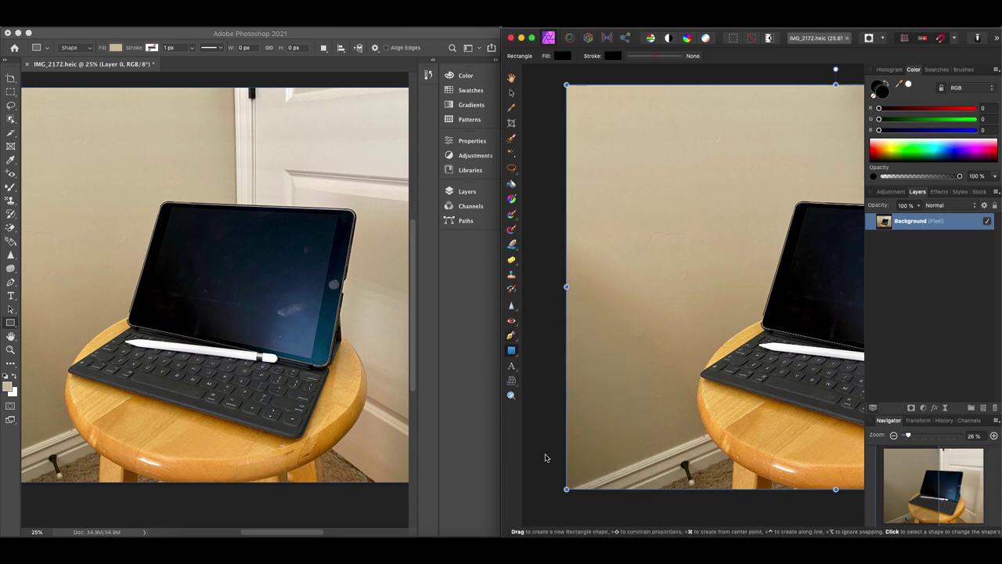
{"action": "left_click", "coordinate": [355, 394]}
{"action": "scroll", "coordinate": [235, 352], "scroll_direction": "down", "scroll_amount": 1}
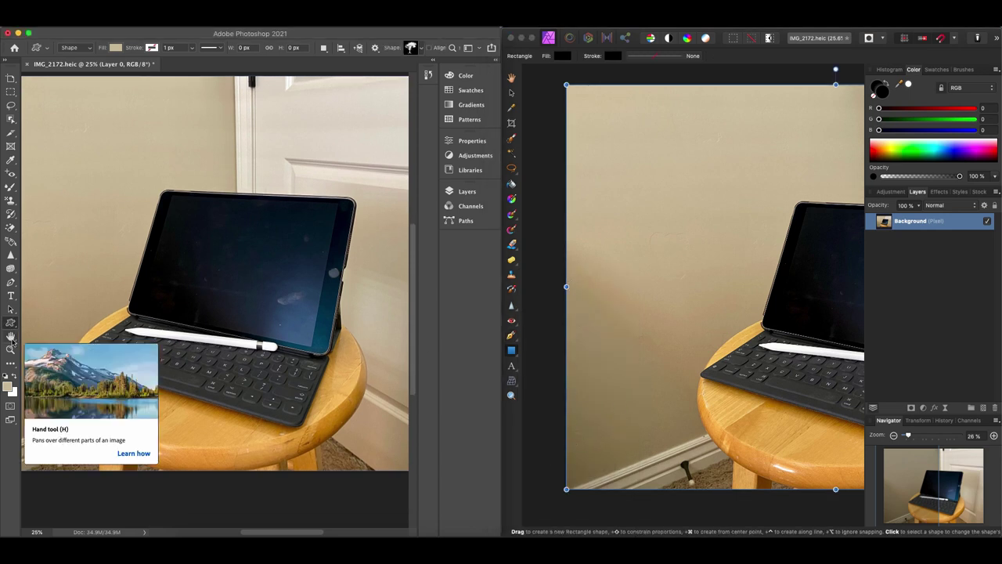
Activate the Hand Tool in Photoshop and its View Tool counterpart in Affinity Photo, and pan the Affinity canvas.
{"action": "left_click", "coordinate": [11, 337]}
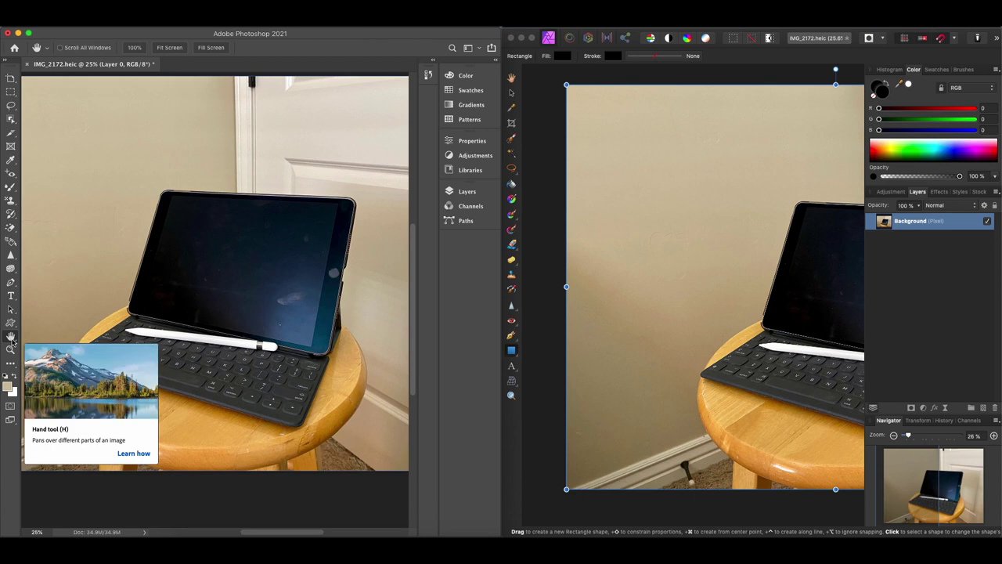
{"action": "left_click", "coordinate": [510, 80]}
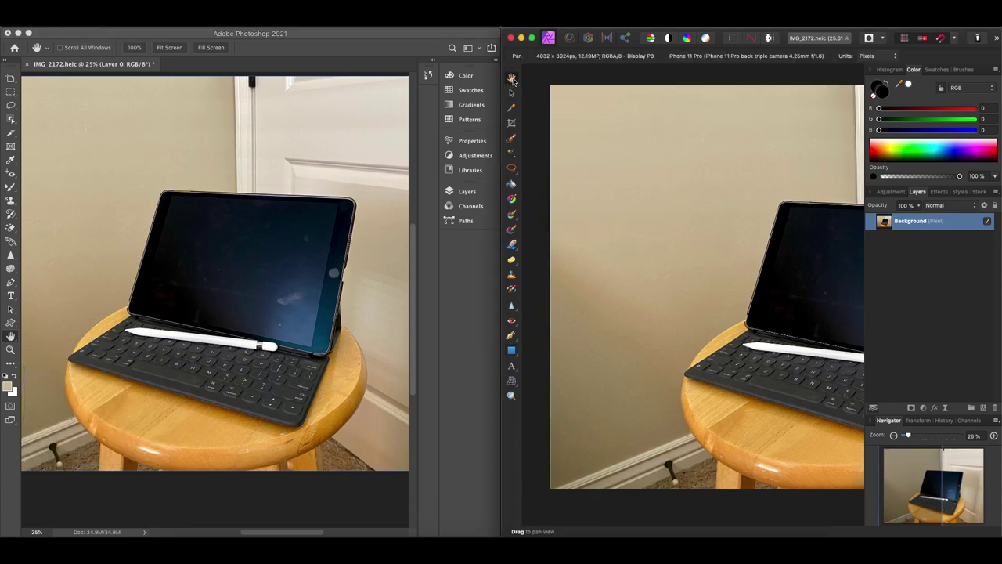
{"action": "left_click_drag", "start_coordinate": [674, 126], "coordinate": [608, 139]}
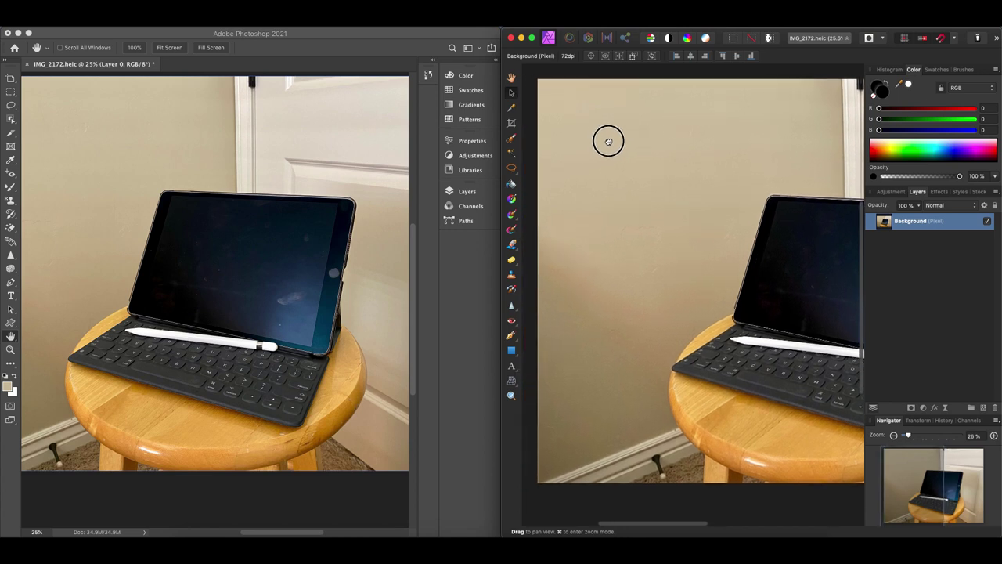
Pan the canvas temporarily while the Move Tool is active in Affinity Photo and the Path Selection Tool in Photoshop.
{"action": "left_click_drag", "start_coordinate": [531, 152], "coordinate": [584, 146]}
{"action": "key", "text": "v"}
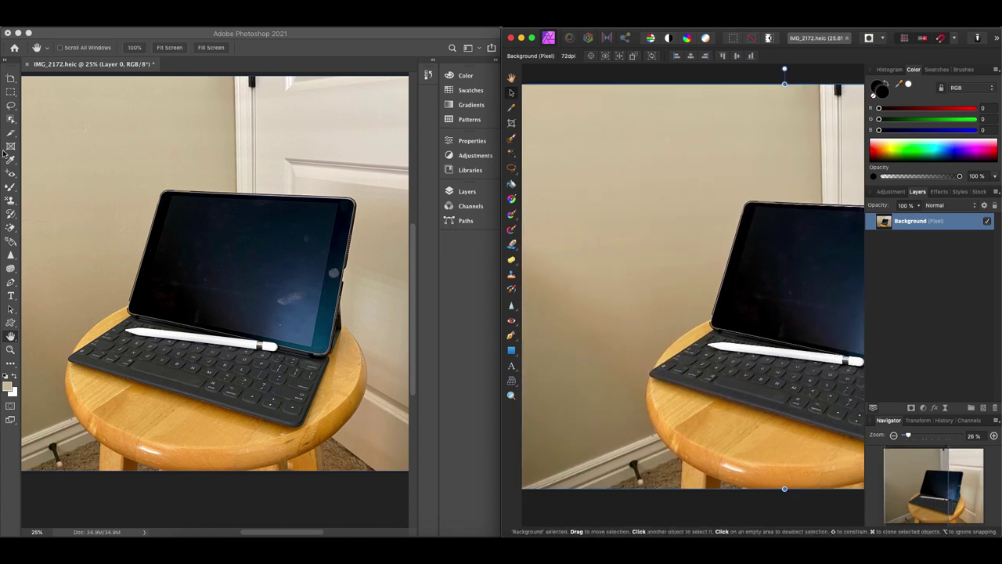
{"action": "left_click", "coordinate": [11, 308]}
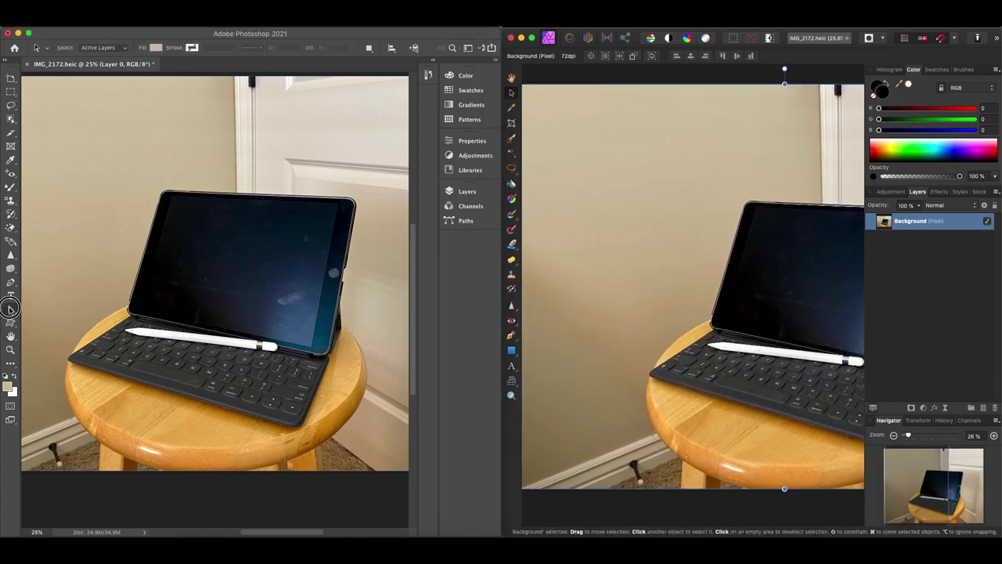
{"action": "left_click_drag", "start_coordinate": [139, 168], "coordinate": [177, 170]}
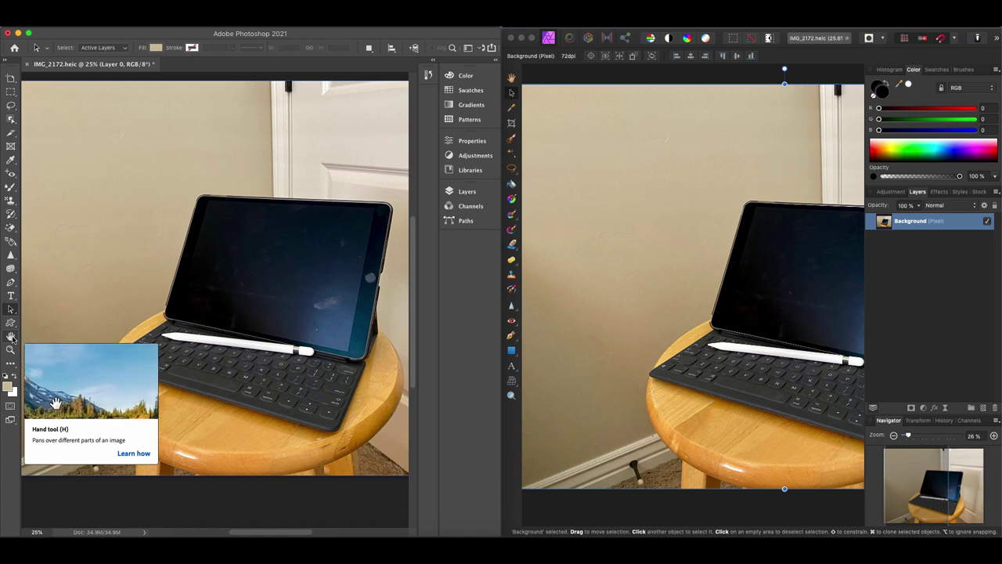
Check the tools grouped with Photoshop's Hand Tool and try the Rotate View Tool on the canvas.
{"action": "left_click", "coordinate": [11, 336]}
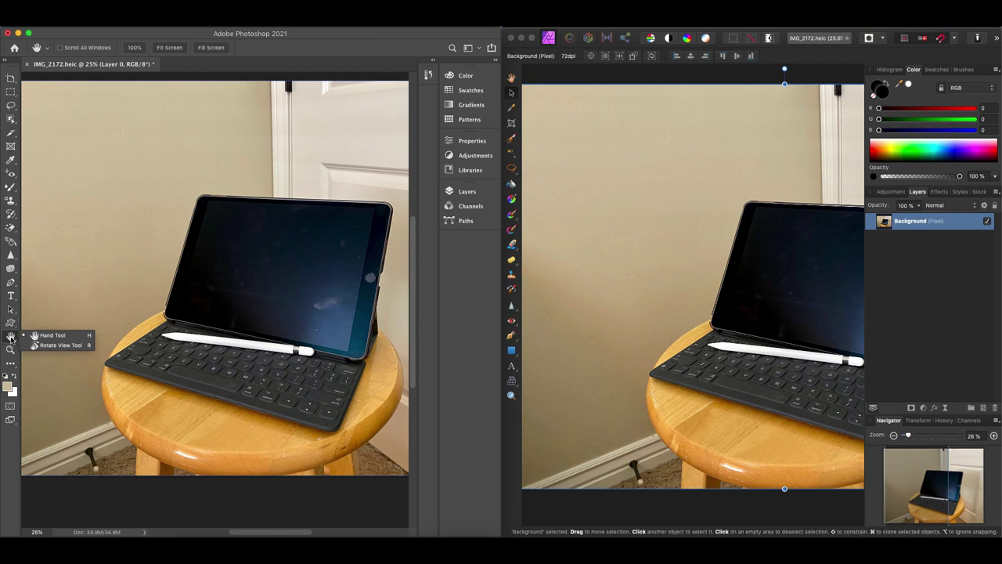
{"action": "left_click", "coordinate": [59, 350]}
{"action": "left_click_drag", "start_coordinate": [103, 156], "coordinate": [123, 195]}
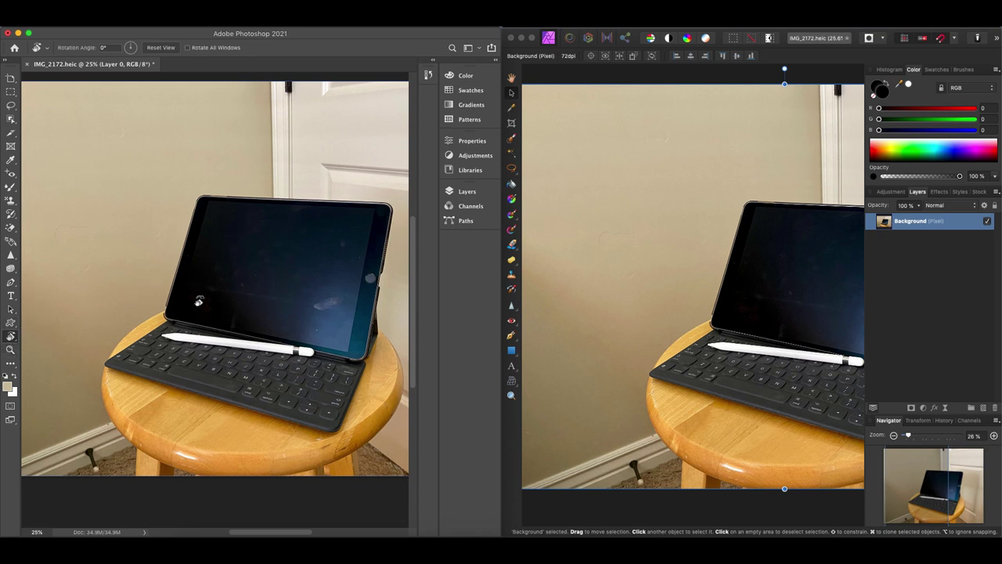
Activate the Zoom Tool in both Photoshop and Affinity Photo, and check Affinity's Mesh Warp and Perspective tools.
{"action": "left_click", "coordinate": [11, 352]}
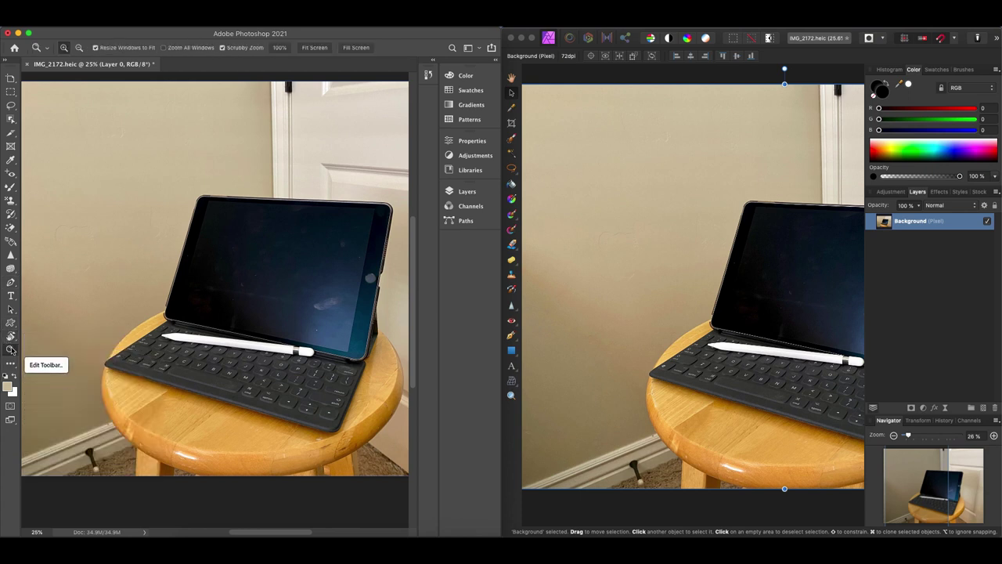
{"action": "left_click", "coordinate": [512, 398]}
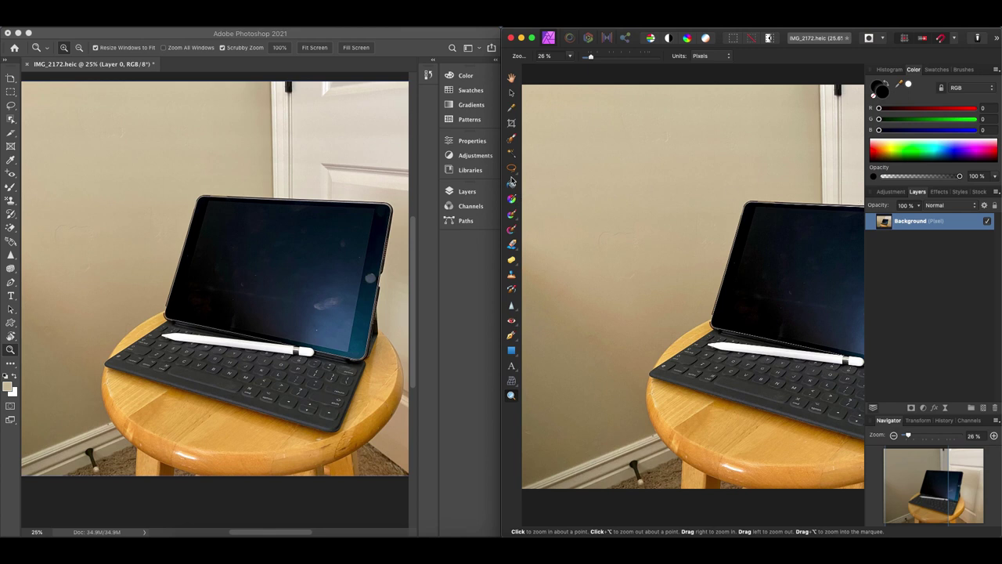
{"action": "left_click", "coordinate": [512, 385]}
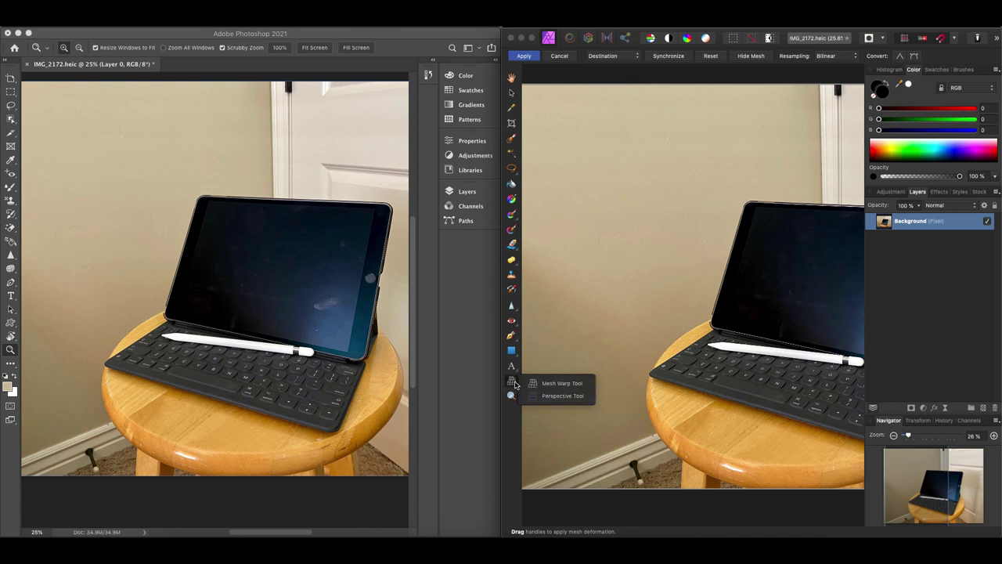
{"action": "left_click", "coordinate": [515, 383]}
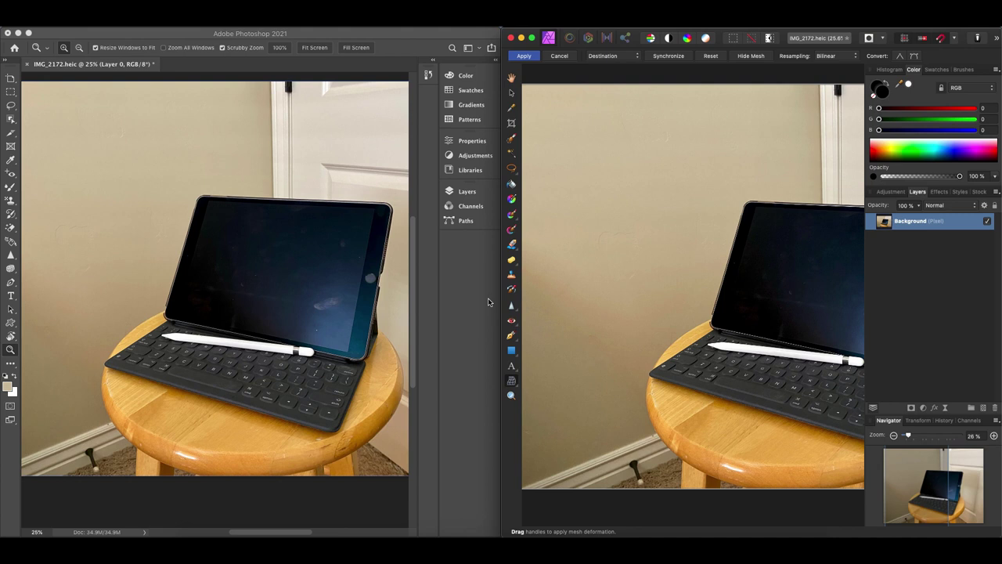